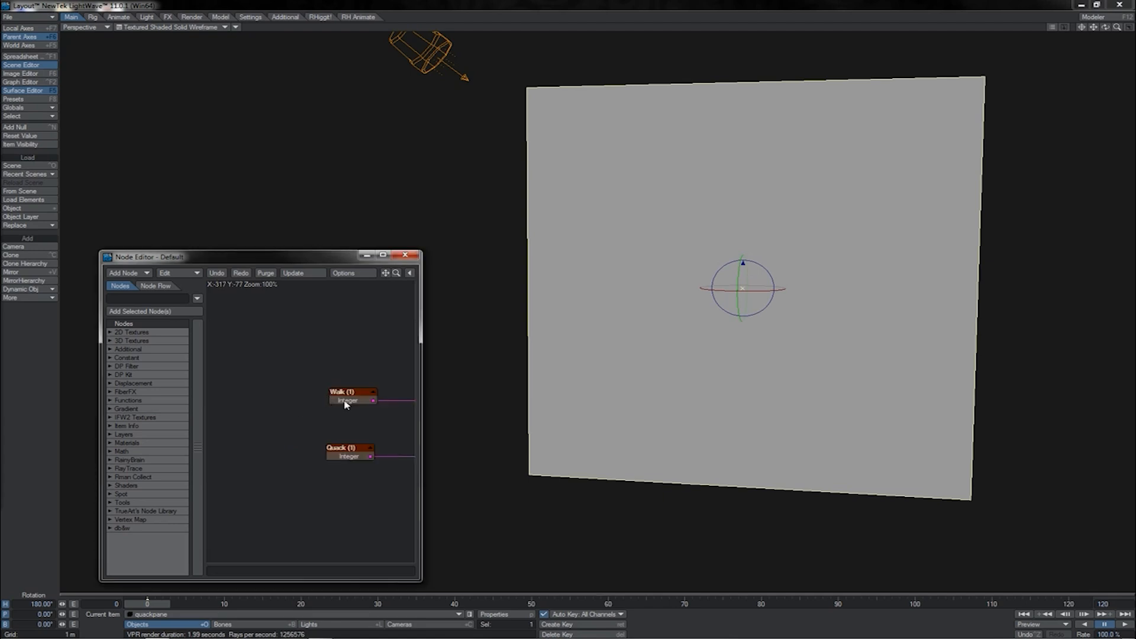
- Check the integer values of the Walk and Quack nodes in the Node Editor
{"action": "left_click", "coordinate": [347, 402]}
{"action": "left_click_drag", "start_coordinate": [347, 404], "coordinate": [342, 404]}
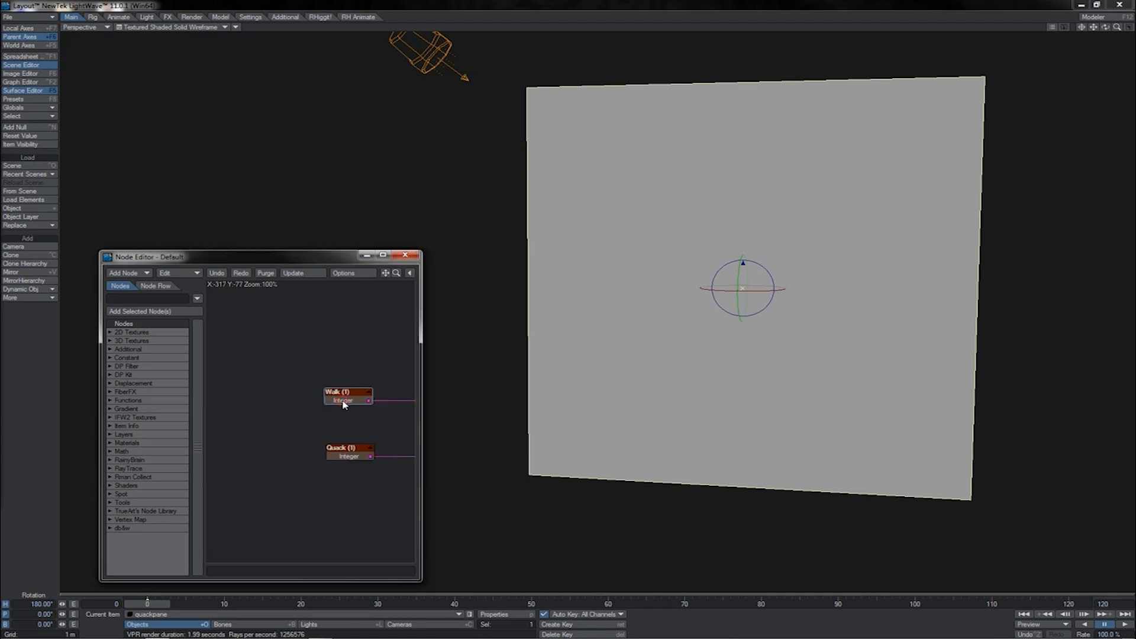
{"action": "left_click", "coordinate": [350, 452]}
{"action": "left_click_drag", "start_coordinate": [350, 452], "coordinate": [347, 452]}
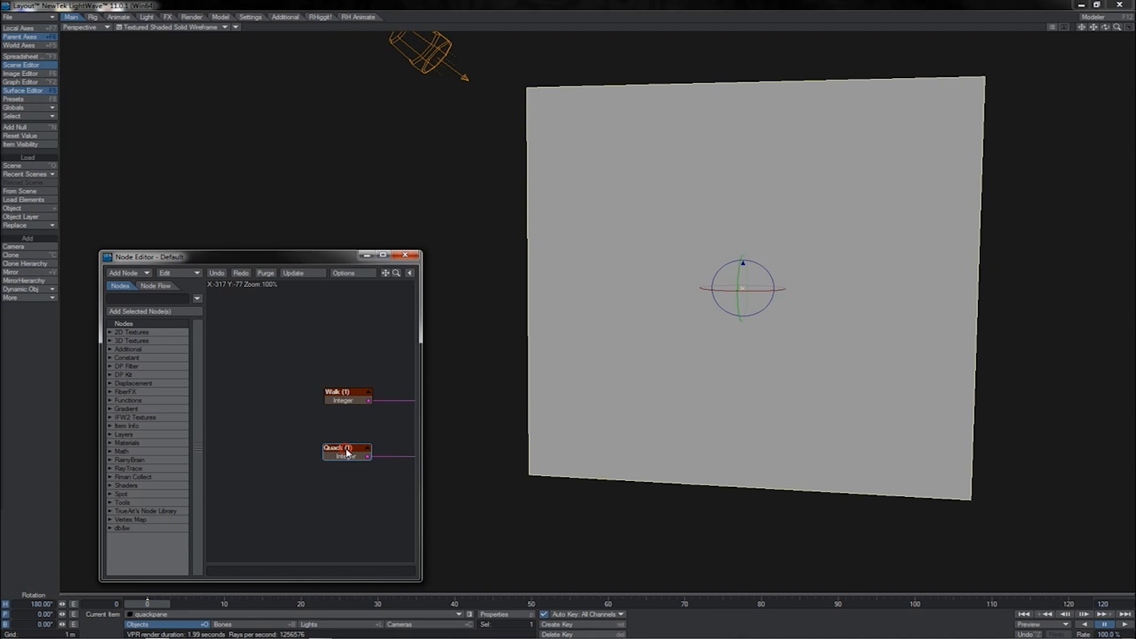
{"action": "left_click", "coordinate": [356, 404]}
{"action": "double_click", "coordinate": [345, 395]}
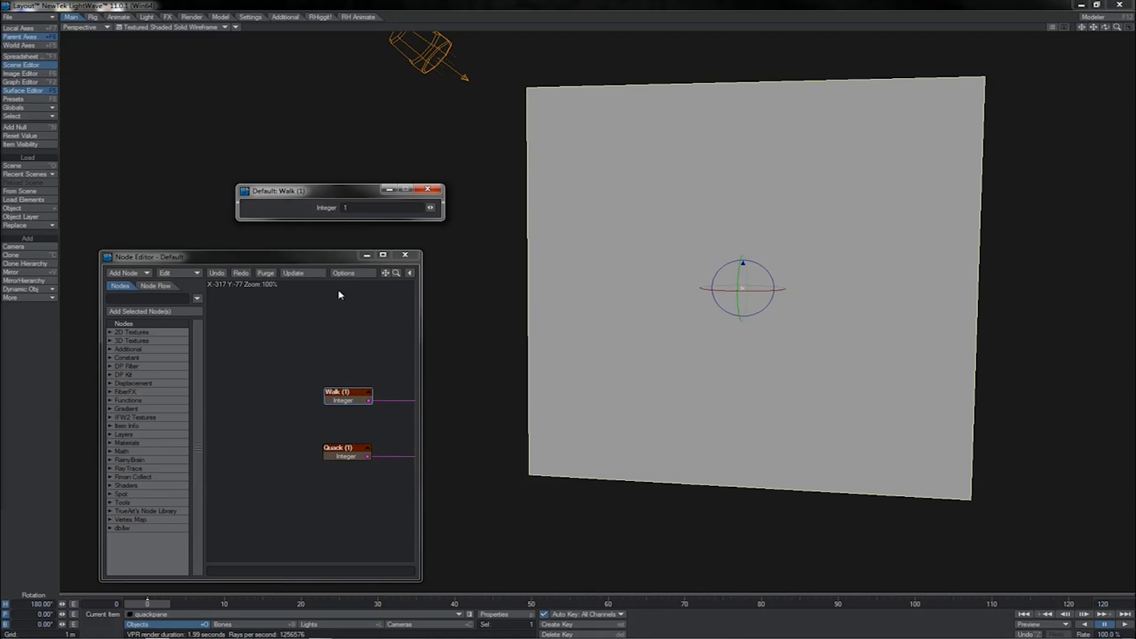
{"action": "double_click", "coordinate": [346, 456]}
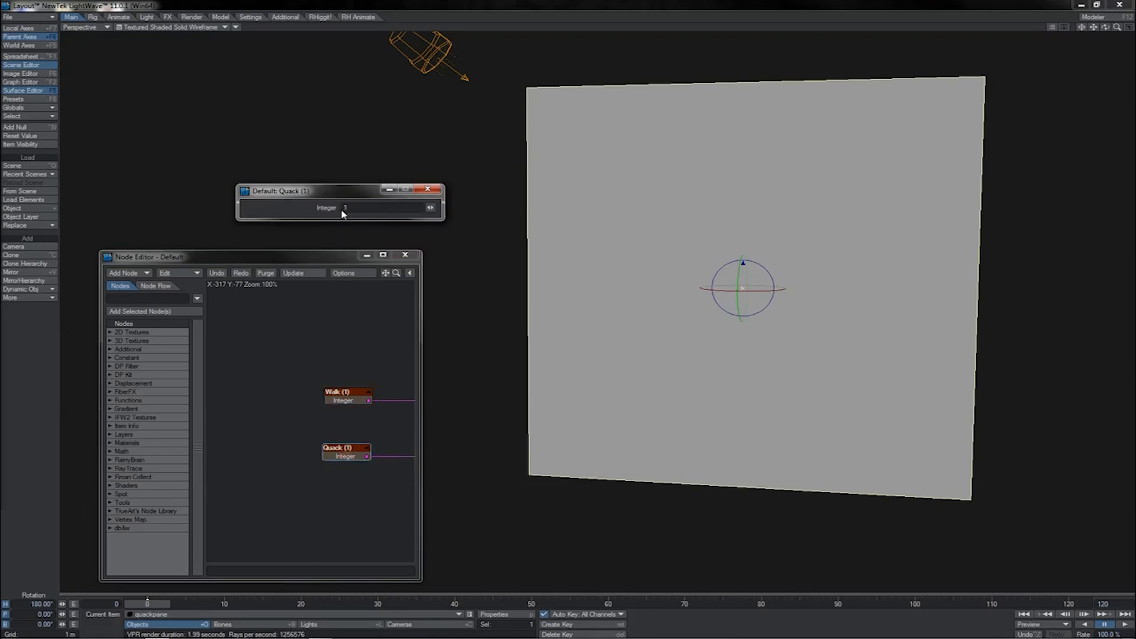
{"action": "left_click", "coordinate": [427, 188]}
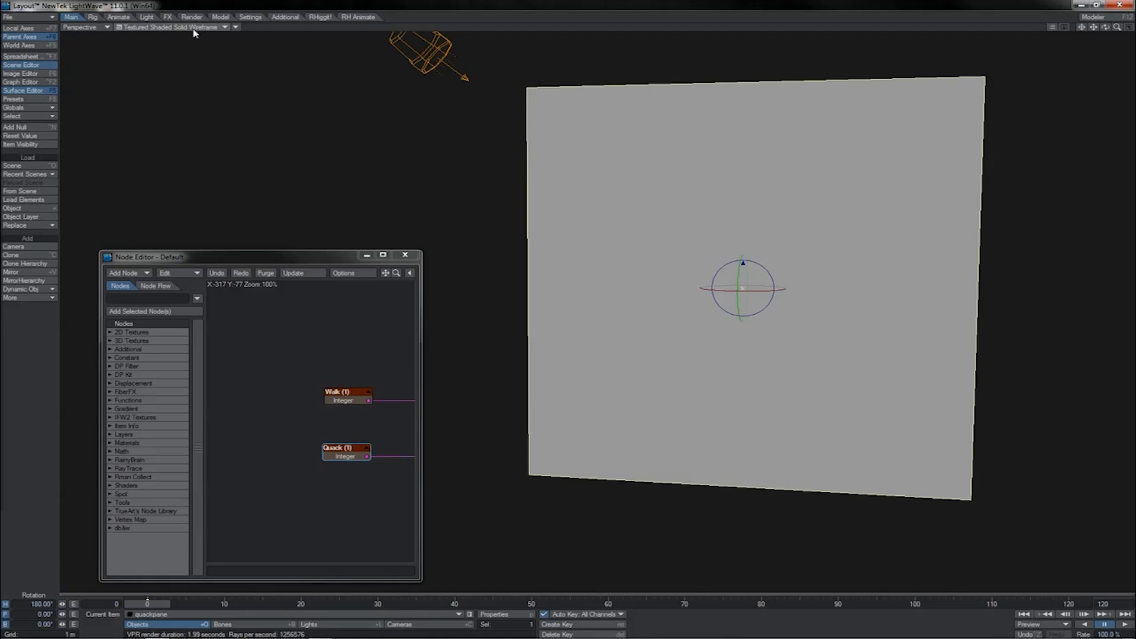
- Switch the perspective viewport to VPR rendering and set the Quack node's integer to 0
{"action": "left_click", "coordinate": [193, 28]}
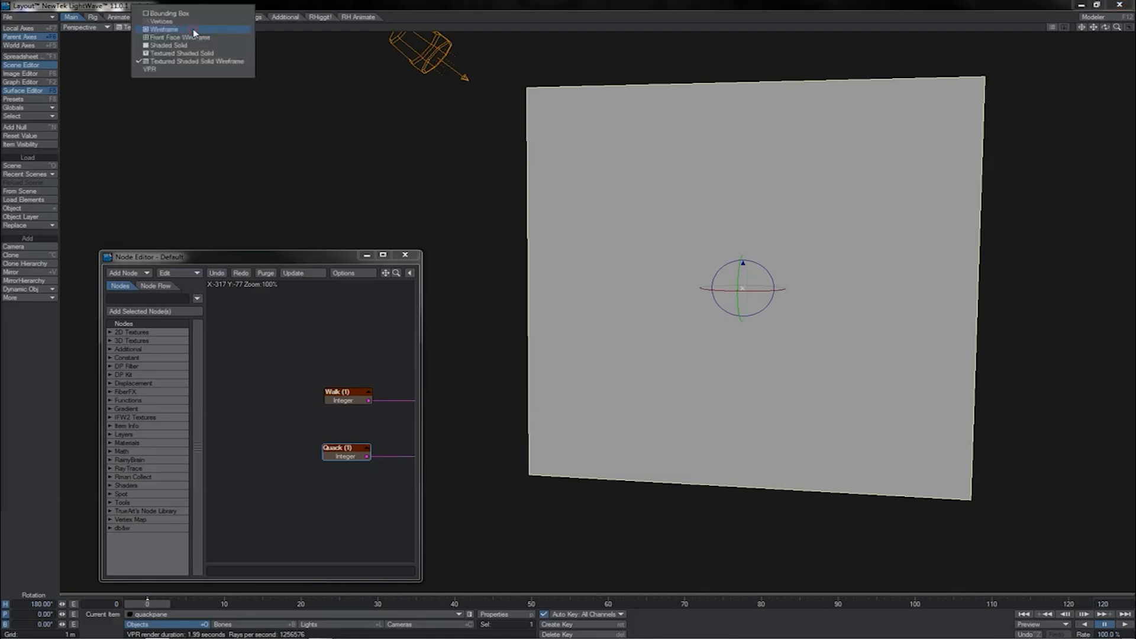
{"action": "left_click", "coordinate": [183, 71]}
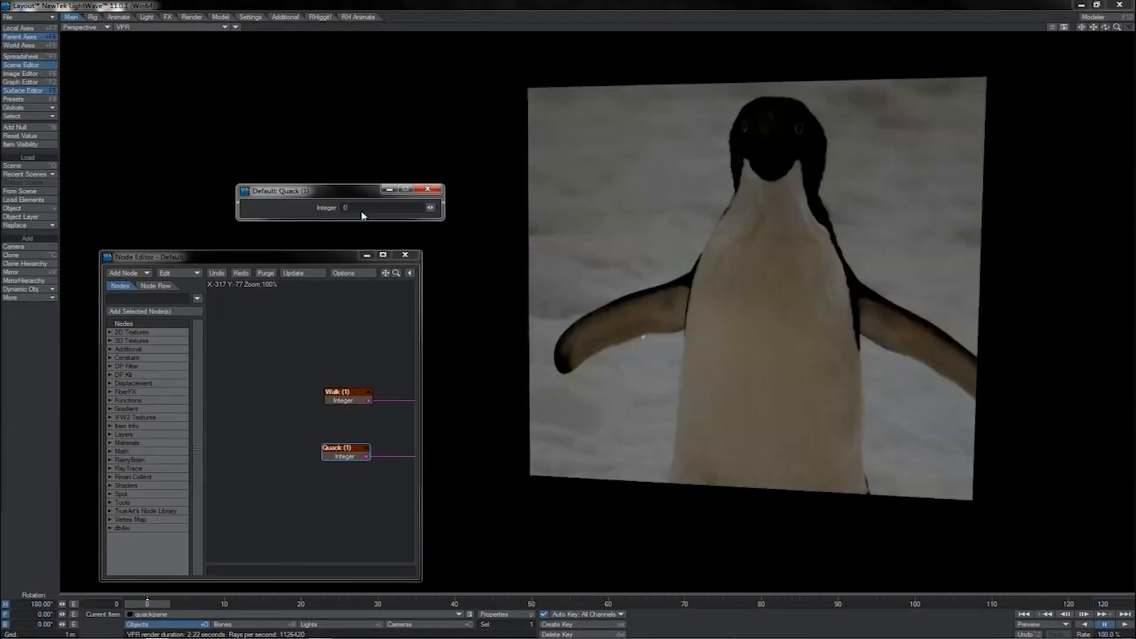
{"action": "left_click", "coordinate": [427, 189]}
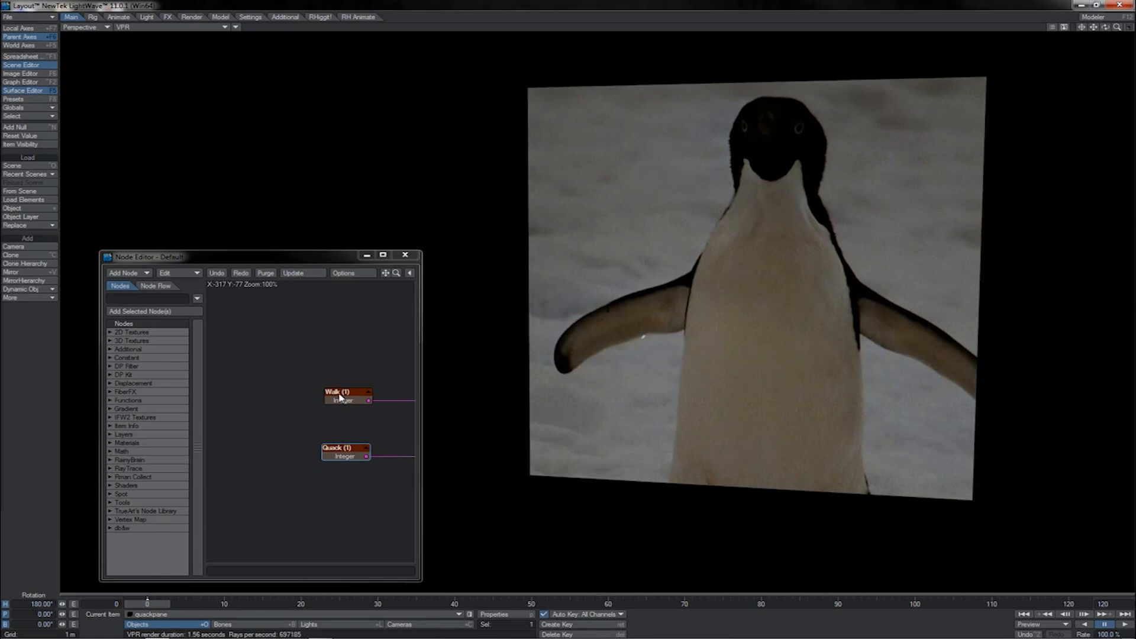
- Set the Walk node's integer to 0 and the Quack node's integer to 1
{"action": "double_click", "coordinate": [340, 394]}
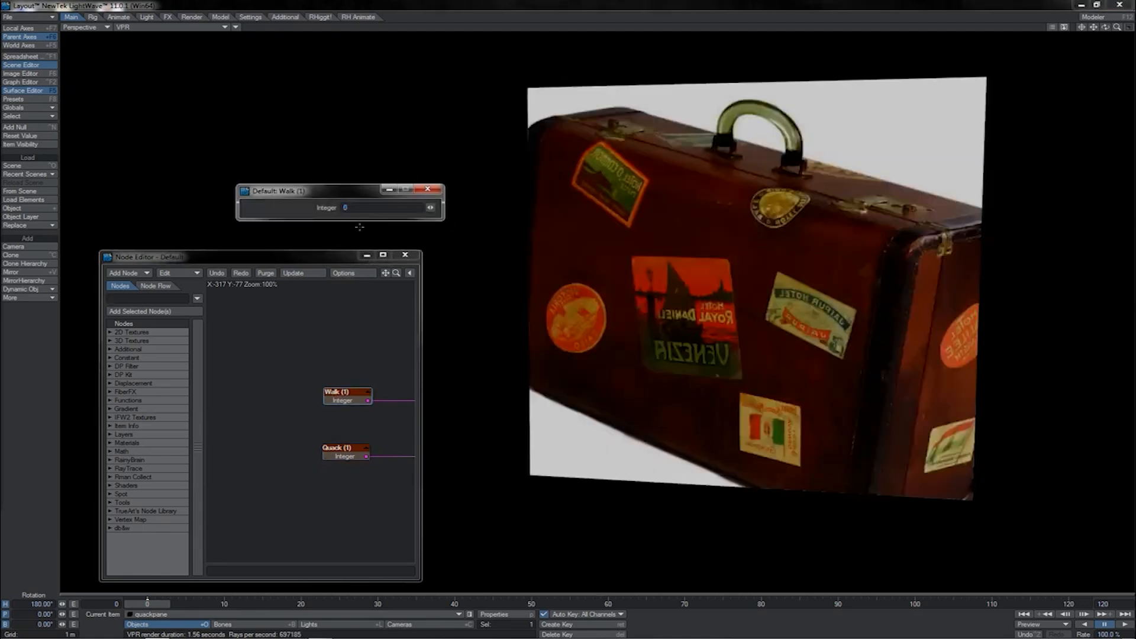
{"action": "left_click", "coordinate": [425, 190]}
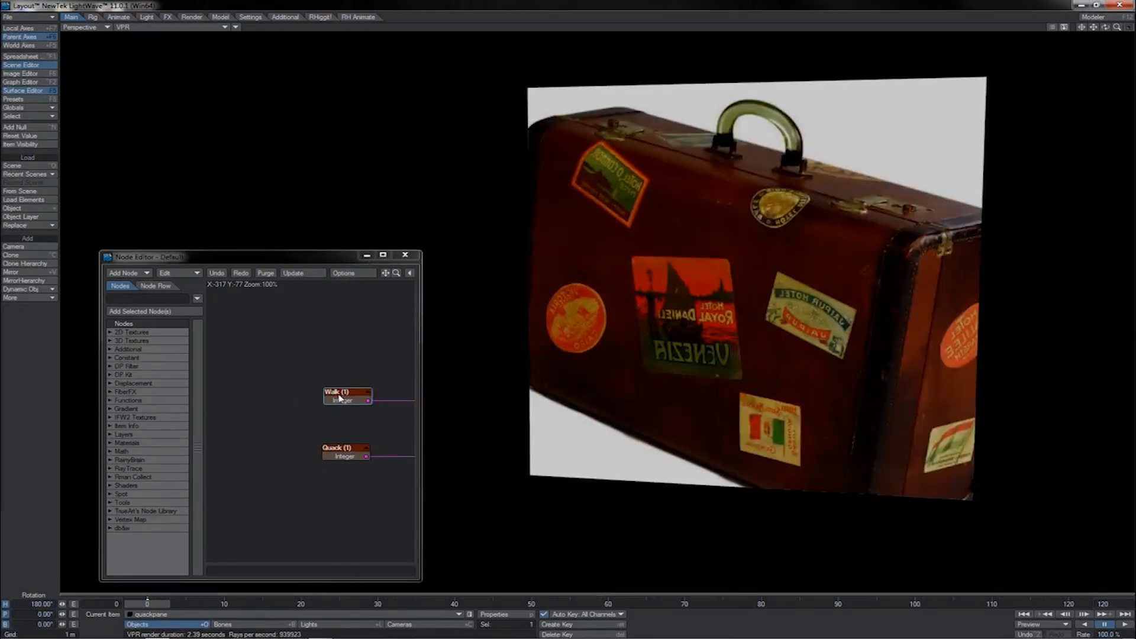
{"action": "double_click", "coordinate": [346, 451]}
{"action": "type", "text": "1"}
{"action": "key", "text": "Return"}
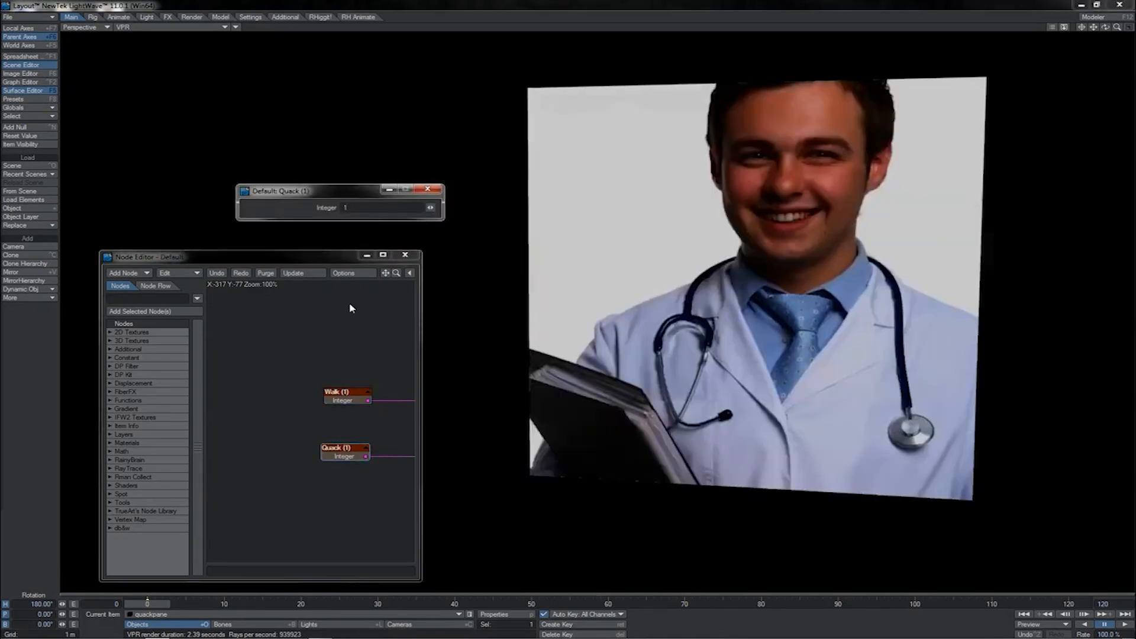
{"action": "left_click_drag", "start_coordinate": [301, 362], "coordinate": [354, 481]}
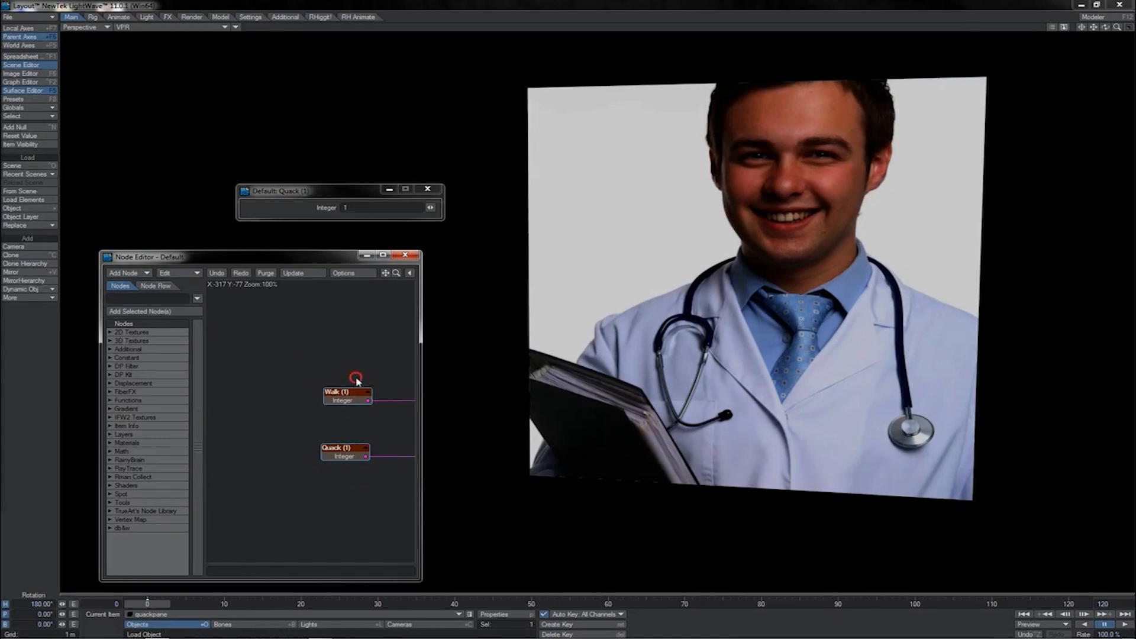
{"action": "left_click", "coordinate": [357, 395]}
{"action": "left_click_drag", "start_coordinate": [294, 373], "coordinate": [385, 481]}
{"action": "left_click_drag", "start_coordinate": [312, 365], "coordinate": [331, 459]}
{"action": "left_click_drag", "start_coordinate": [317, 370], "coordinate": [336, 401]}
{"action": "left_click", "coordinate": [427, 188]}
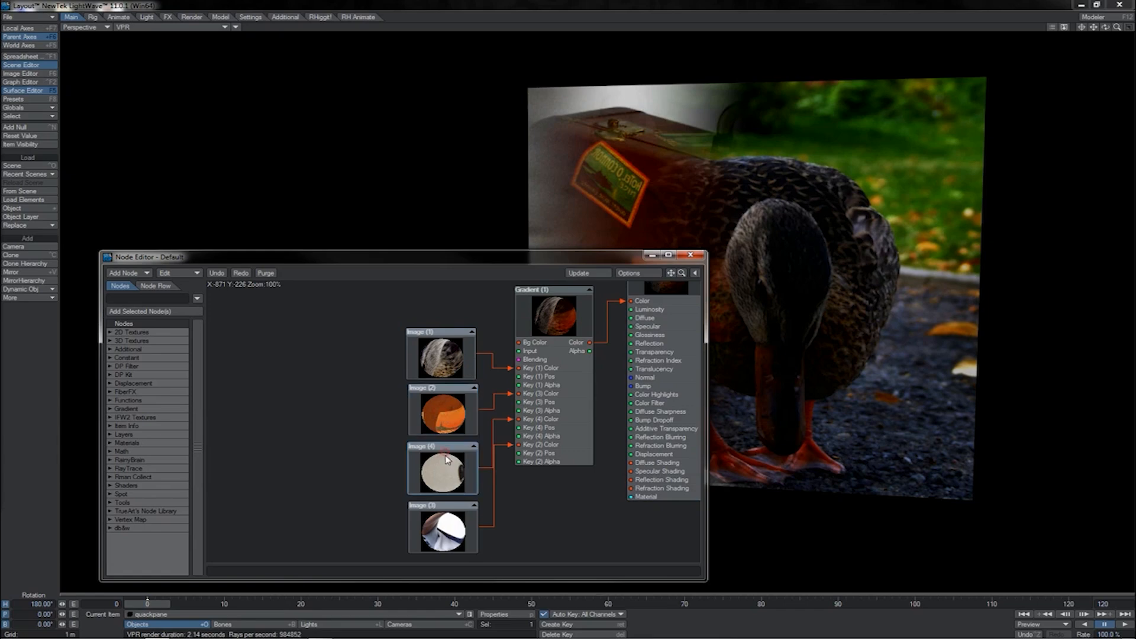
- Review the key settings of the Gradient node that blends the four images
{"action": "left_click", "coordinate": [443, 506]}
{"action": "double_click", "coordinate": [586, 411]}
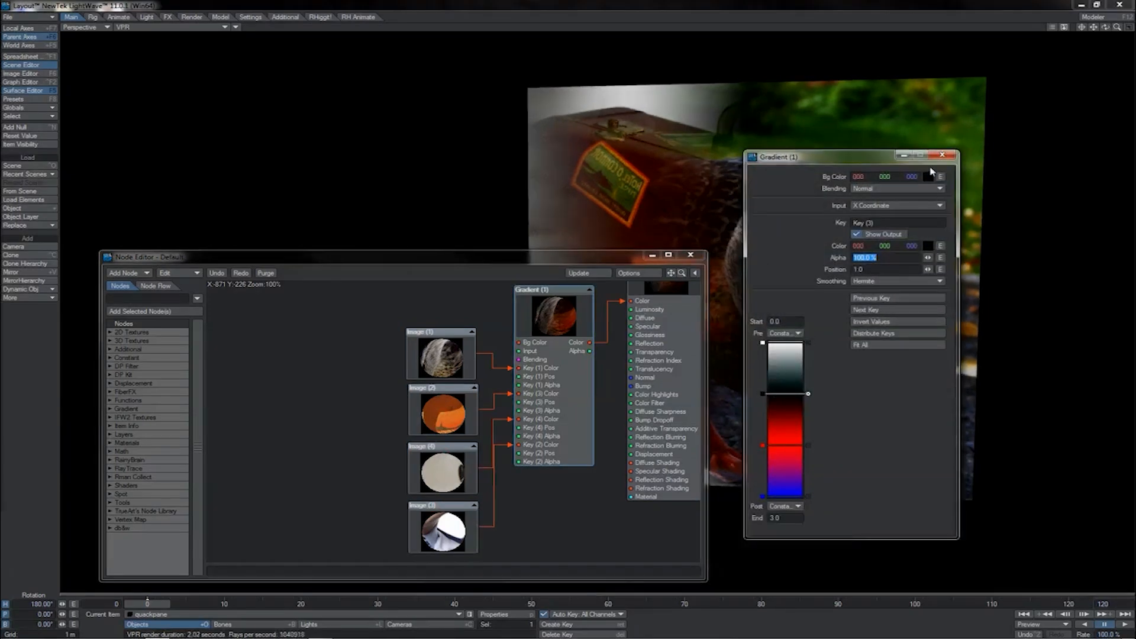
{"action": "left_click", "coordinate": [942, 155]}
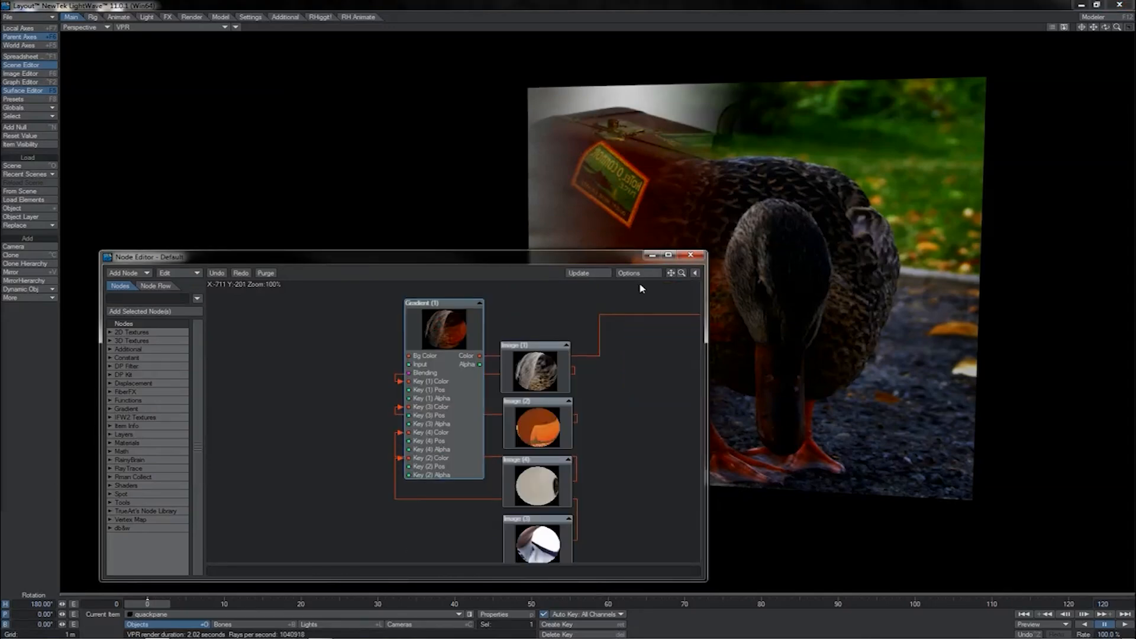
- Move the Walk and Quack nodes farther away from the Gradient node and stack them closer together
{"action": "left_click_drag", "start_coordinate": [672, 276], "coordinate": [869, 296]}
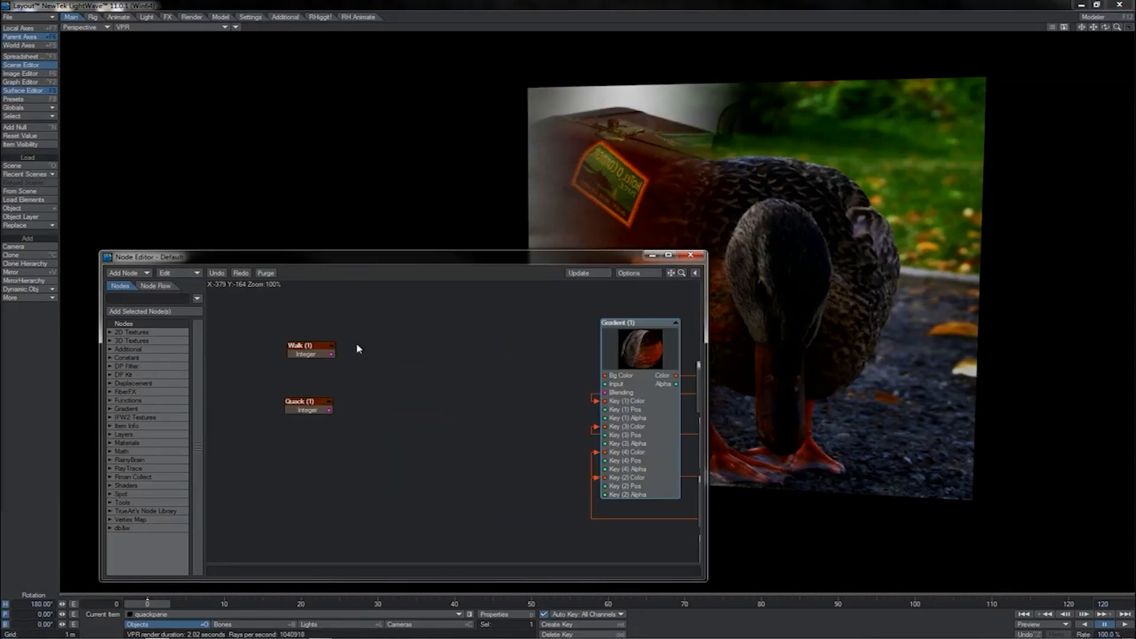
{"action": "left_click_drag", "start_coordinate": [343, 324], "coordinate": [253, 457]}
{"action": "left_click", "coordinate": [305, 410]}
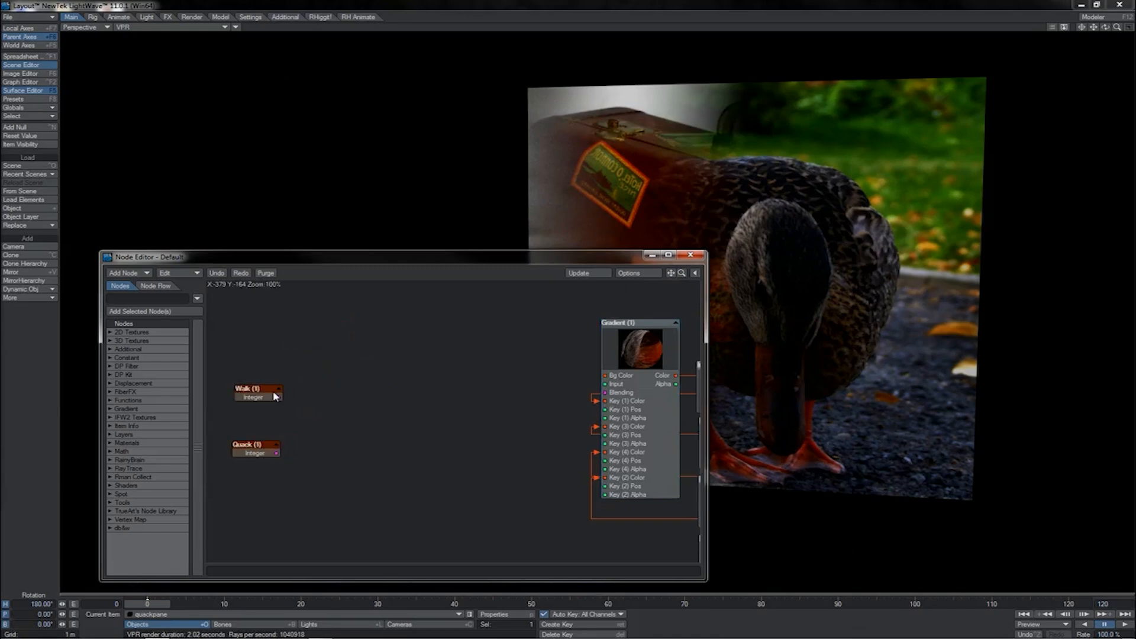
{"action": "left_click", "coordinate": [273, 393]}
{"action": "left_click", "coordinate": [261, 445]}
{"action": "left_click", "coordinate": [265, 400]}
{"action": "left_click", "coordinate": [267, 447]}
{"action": "left_click", "coordinate": [274, 397]}
{"action": "left_click", "coordinate": [269, 445]}
{"action": "left_click", "coordinate": [277, 389]}
{"action": "left_click", "coordinate": [276, 388]}
{"action": "left_click_drag", "start_coordinate": [323, 387], "coordinate": [258, 451]}
{"action": "left_click_drag", "start_coordinate": [309, 415], "coordinate": [272, 429]}
- Add a scalar Logic node and connect Walk to its A input and Quack to its B input
{"action": "left_click", "coordinate": [110, 451]}
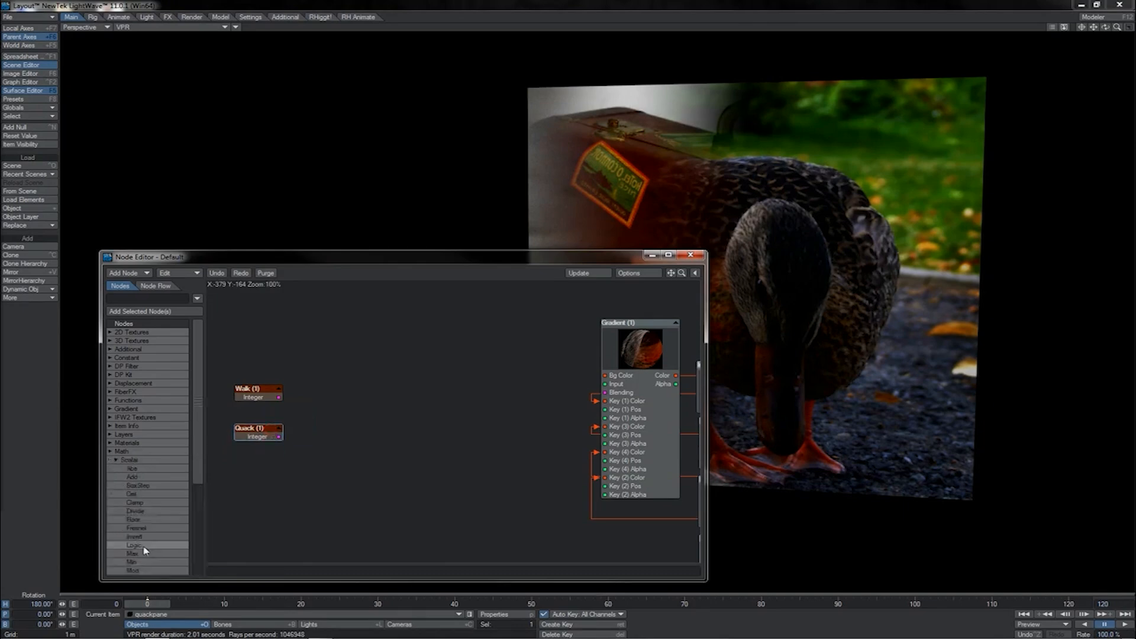
{"action": "double_click", "coordinate": [135, 545]}
{"action": "left_click_drag", "start_coordinate": [447, 405], "coordinate": [368, 389]}
{"action": "left_click_drag", "start_coordinate": [279, 397], "coordinate": [352, 398]}
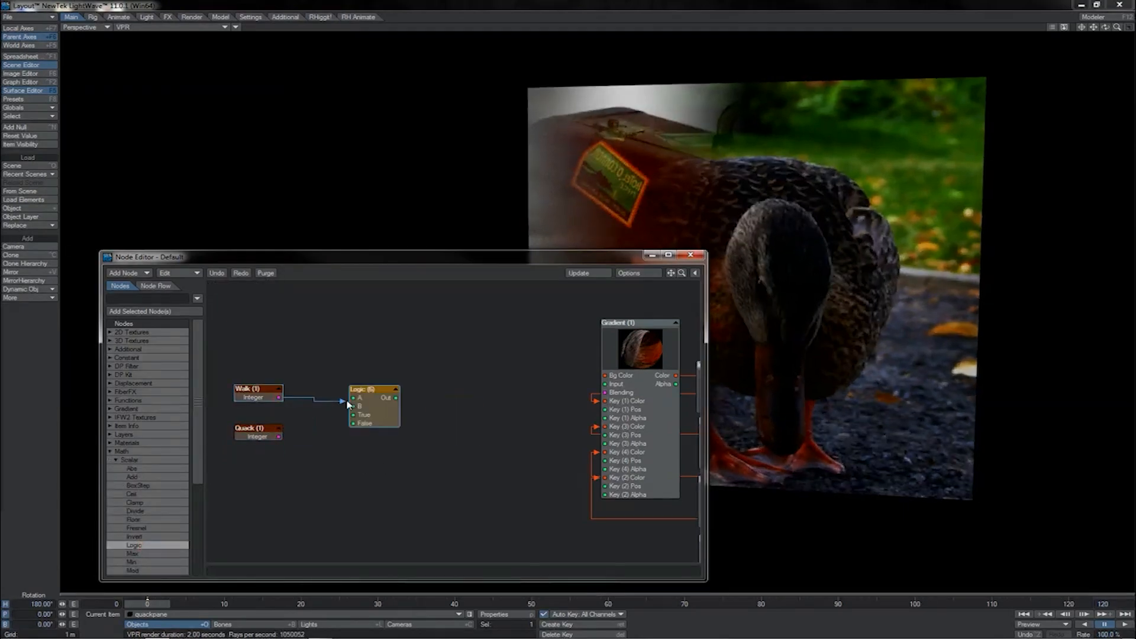
{"action": "left_click_drag", "start_coordinate": [278, 437], "coordinate": [345, 407]}
- Check the Logic node's operation and true/false values, and connect its output to the Gradient node's Input
{"action": "double_click", "coordinate": [373, 415]}
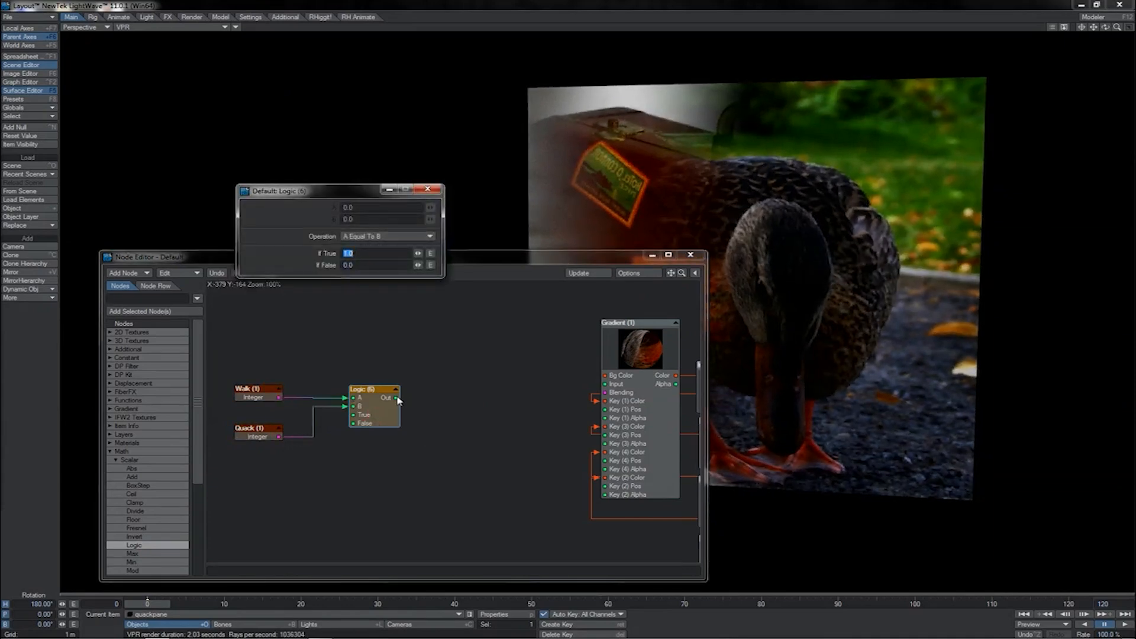
{"action": "left_click_drag", "start_coordinate": [398, 403], "coordinate": [408, 404]}
{"action": "left_click", "coordinate": [368, 245]}
{"action": "left_click", "coordinate": [428, 189]}
{"action": "left_click_drag", "start_coordinate": [397, 400], "coordinate": [601, 385]}
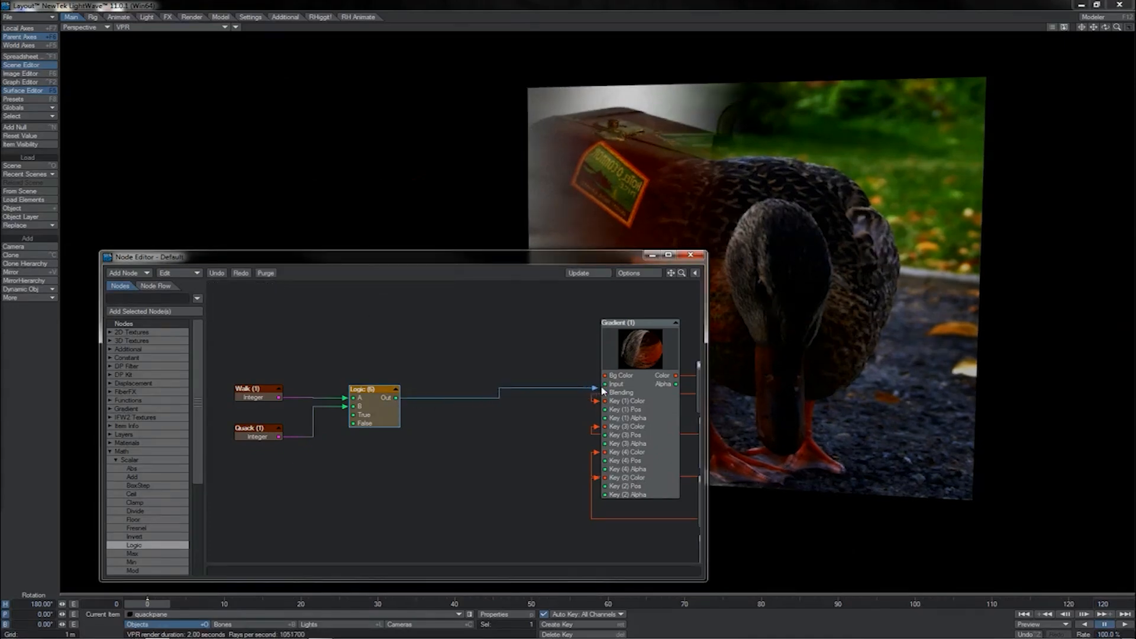
- Review the Gradient node's key settings and range, and check the integer values of the Walk and Quack nodes
{"action": "double_click", "coordinate": [655, 374]}
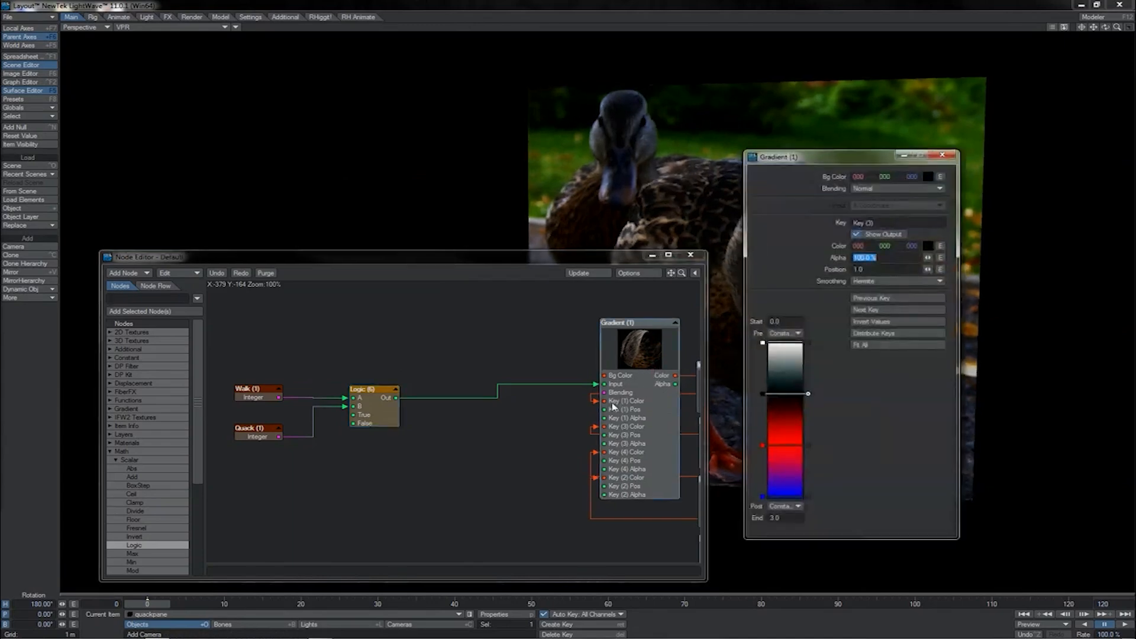
{"action": "left_click", "coordinate": [791, 321]}
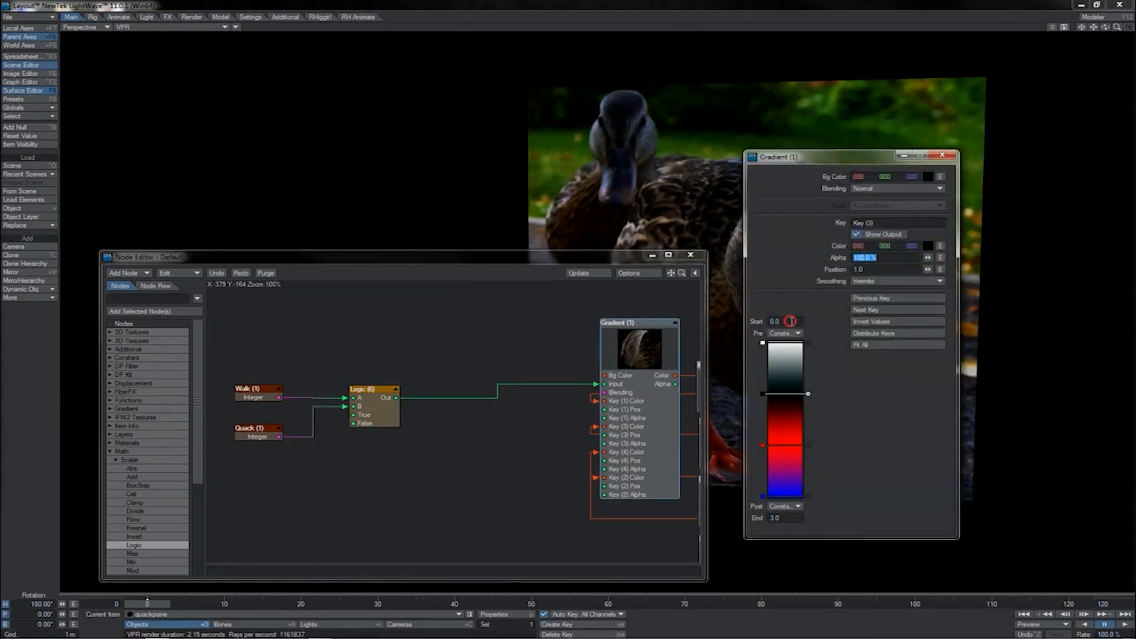
{"action": "left_click", "coordinate": [942, 154]}
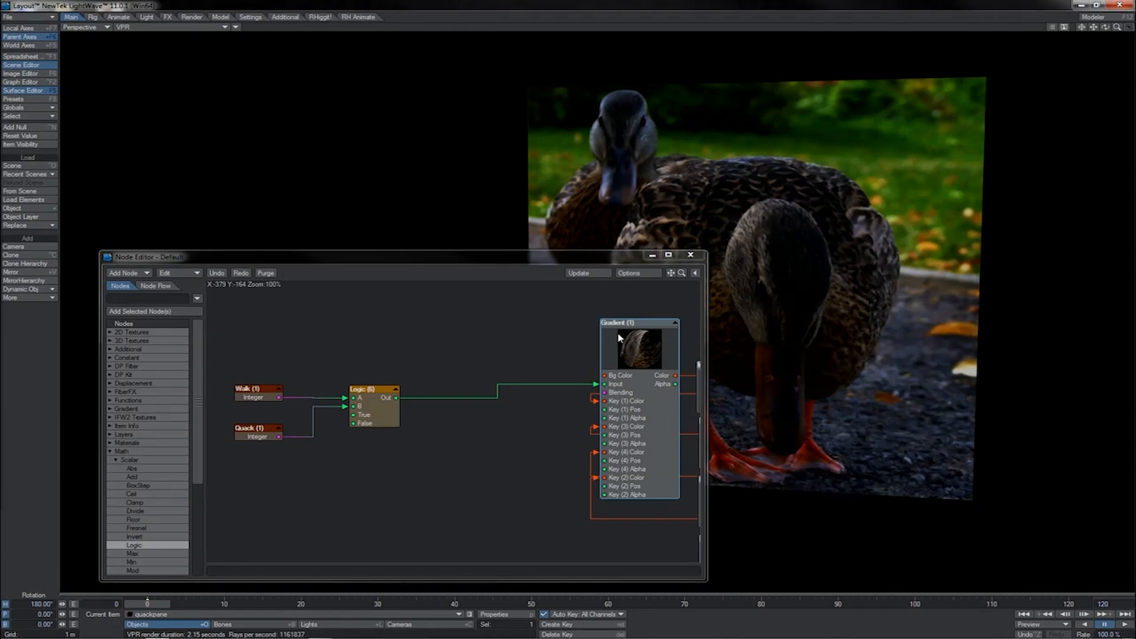
{"action": "left_click", "coordinate": [393, 400]}
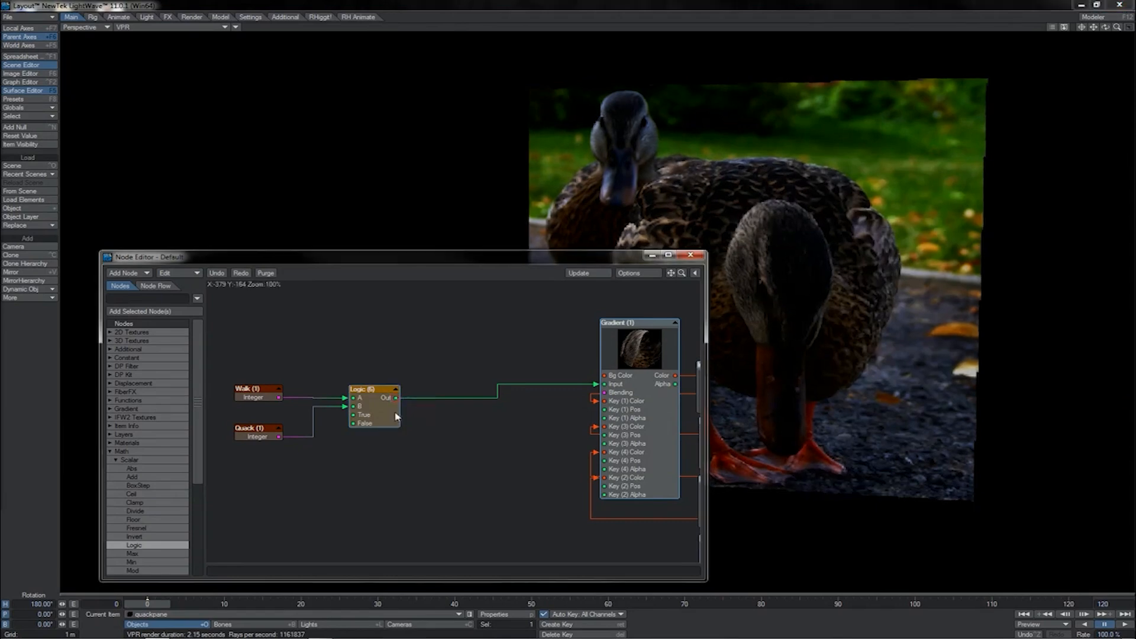
{"action": "double_click", "coordinate": [257, 390]}
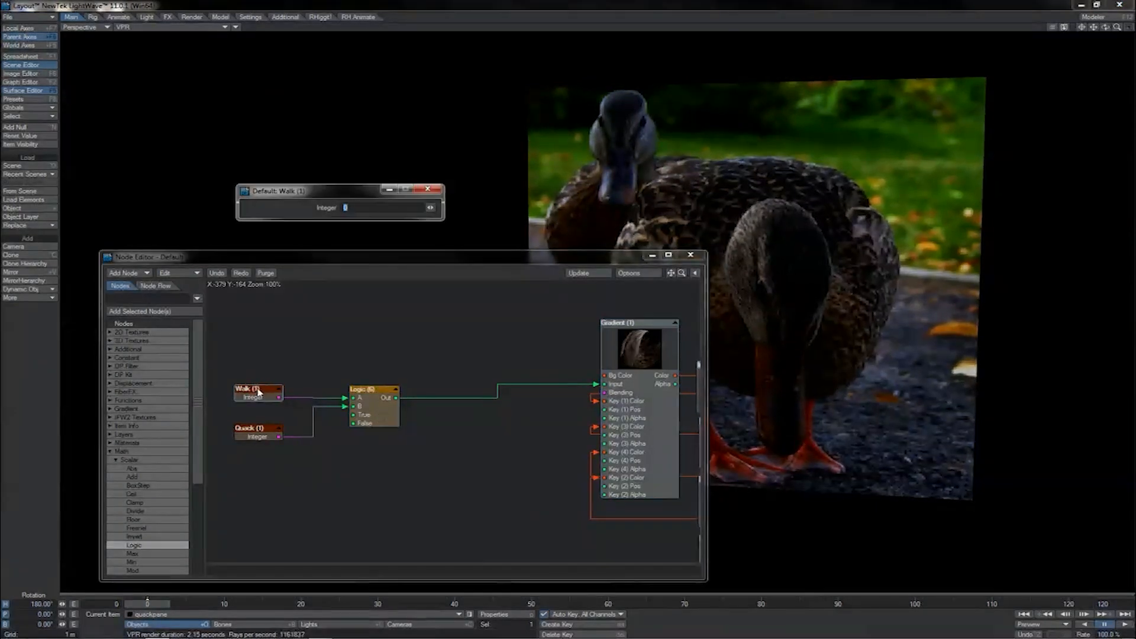
{"action": "left_click", "coordinate": [430, 192]}
{"action": "double_click", "coordinate": [257, 429]}
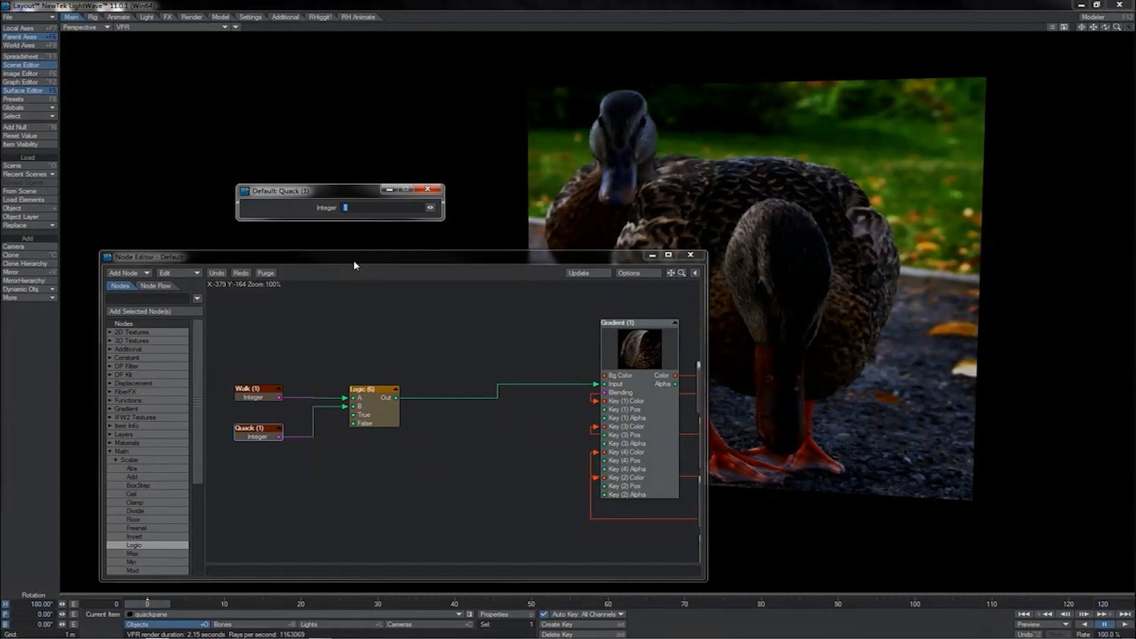
{"action": "left_click", "coordinate": [429, 191]}
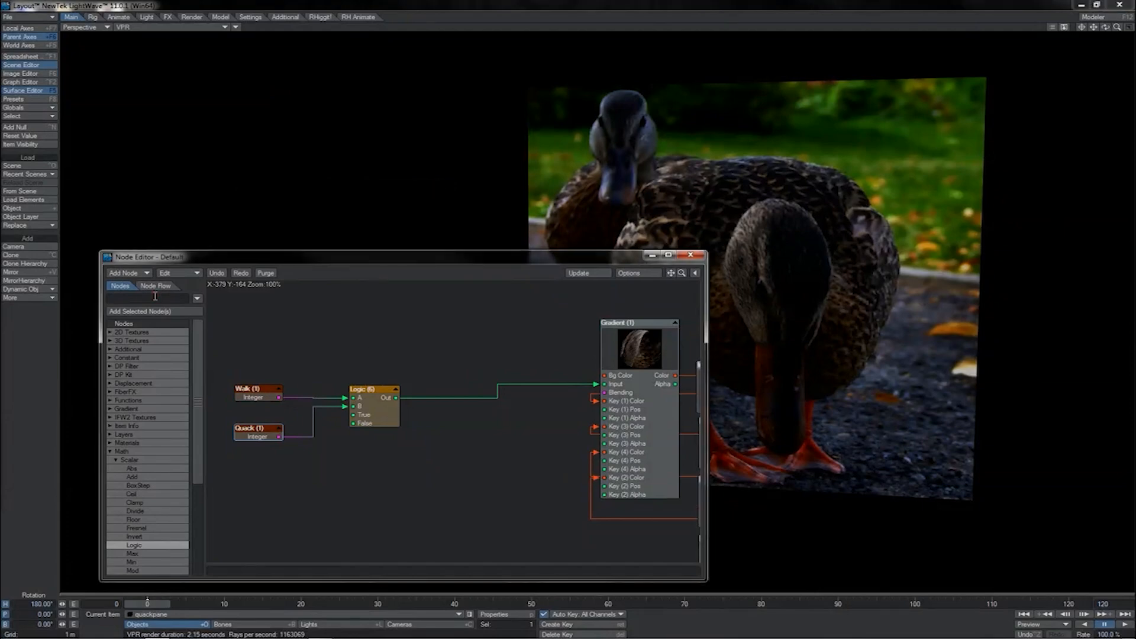
- Add an Input Spy node above the Gradient node and connect the Logic output to its Scalar input
{"action": "type", "text": "spy"}
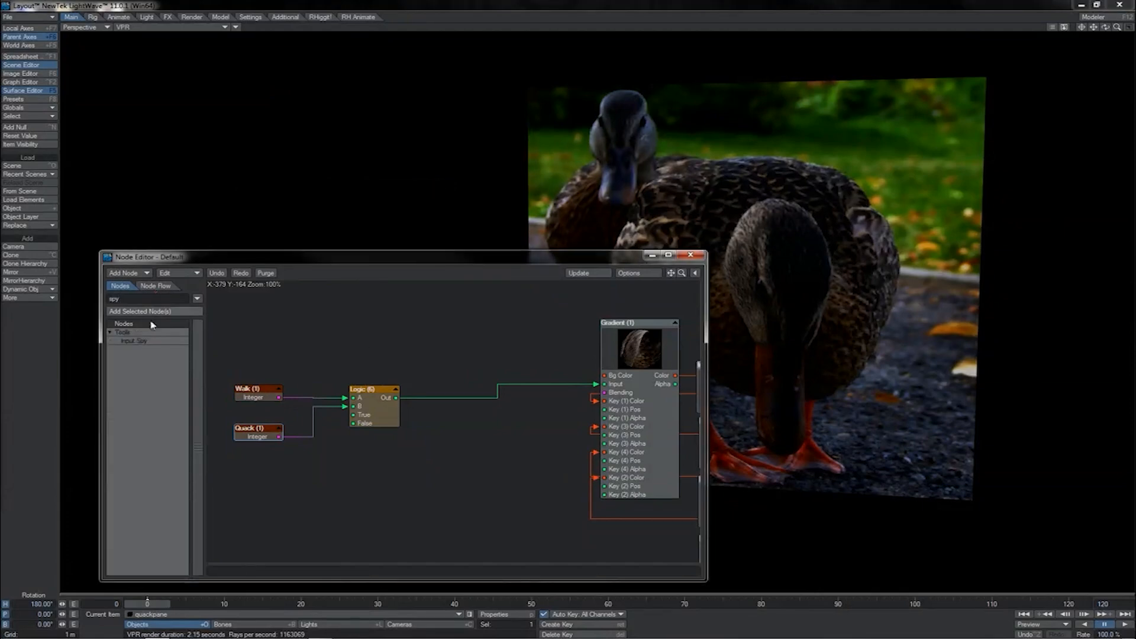
{"action": "double_click", "coordinate": [150, 339]}
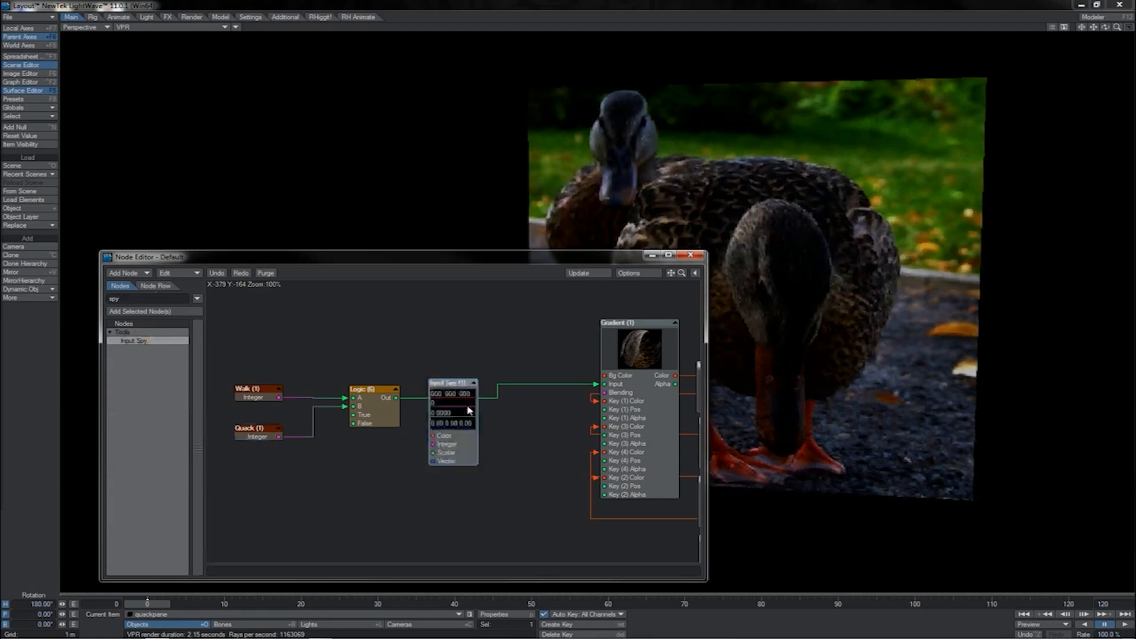
{"action": "left_click_drag", "start_coordinate": [470, 410], "coordinate": [580, 307]}
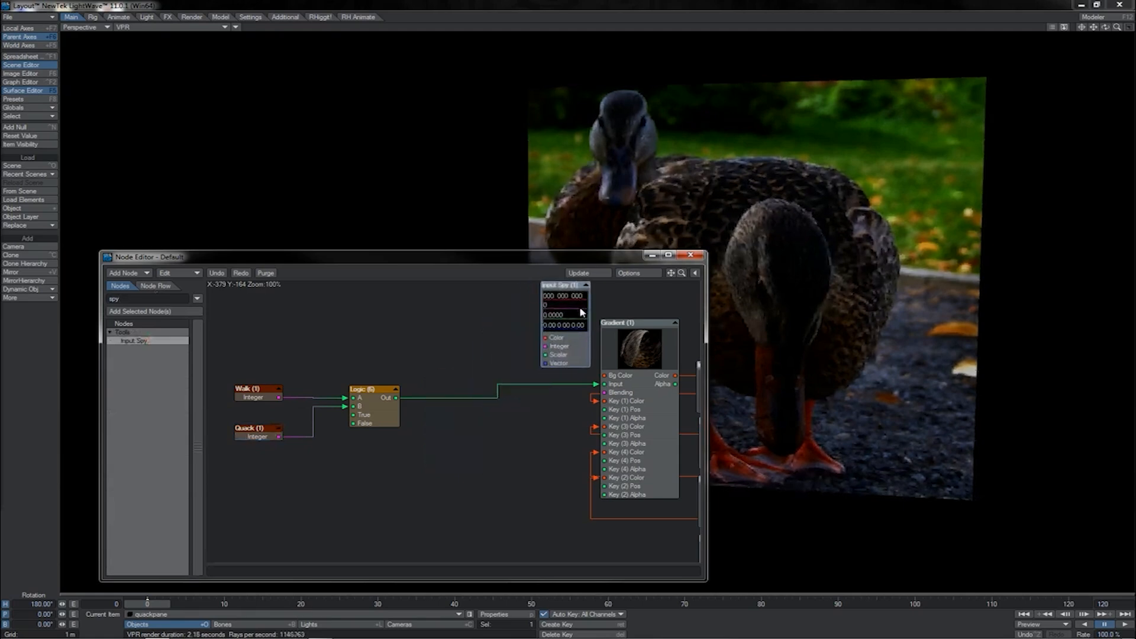
{"action": "left_click_drag", "start_coordinate": [546, 355], "coordinate": [397, 398]}
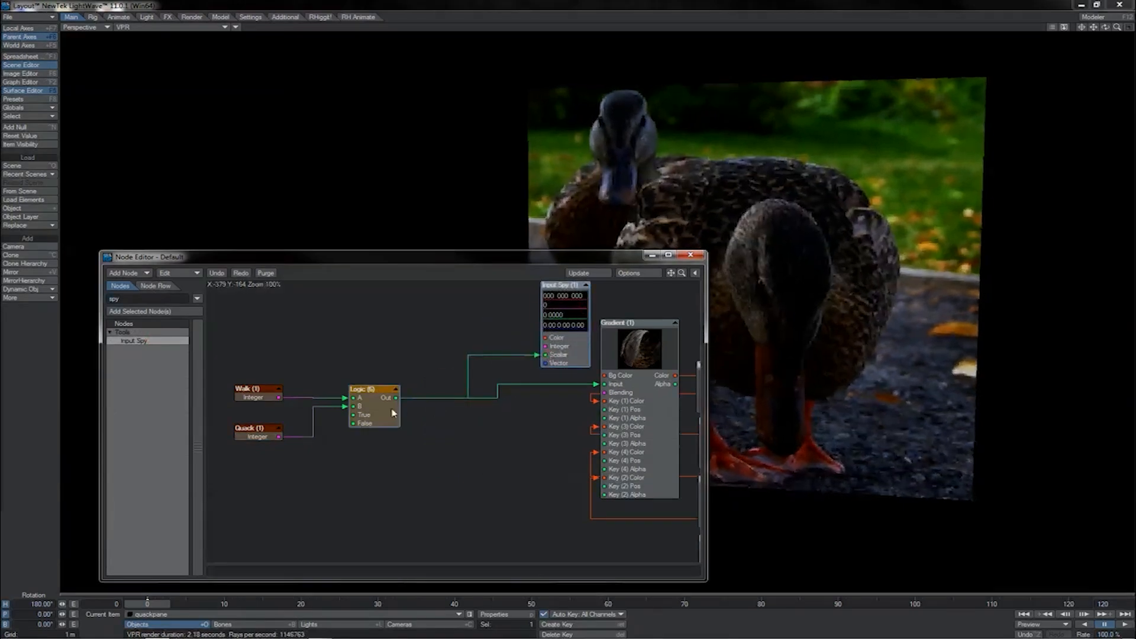
- Set the Walk node's integer to 1 and open the Gradient node's settings
{"action": "double_click", "coordinate": [259, 389]}
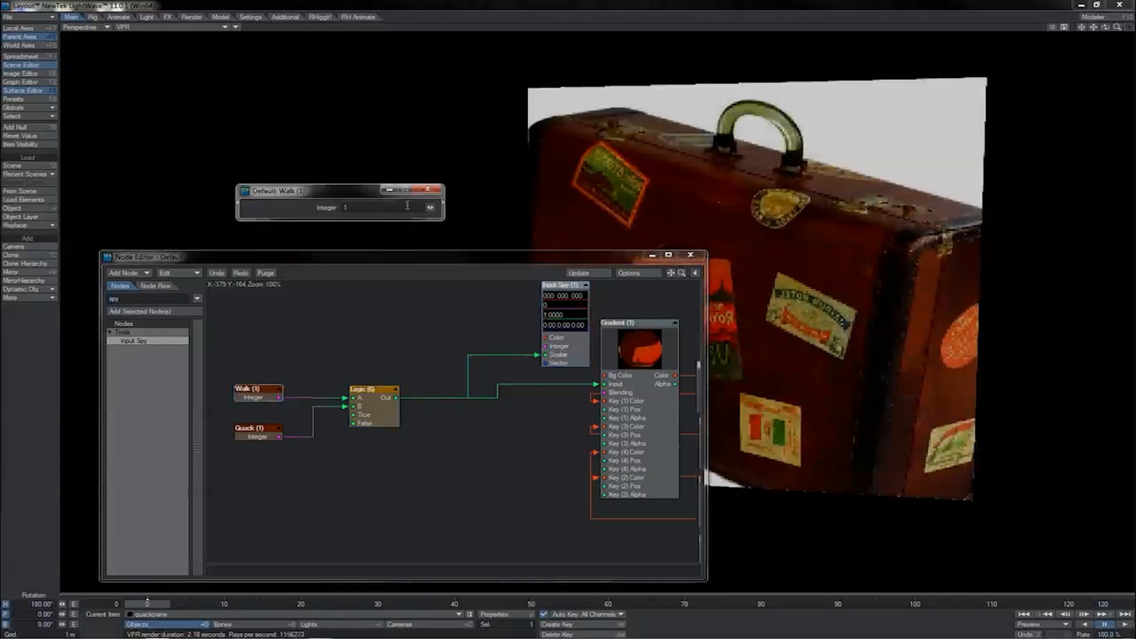
{"action": "left_click", "coordinate": [428, 188]}
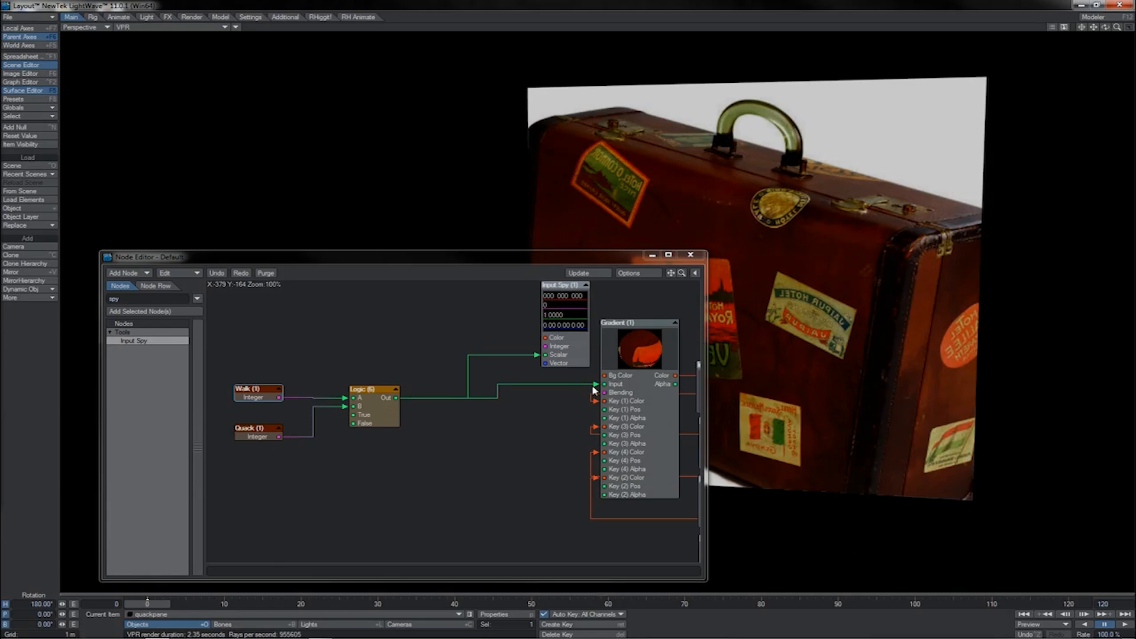
{"action": "double_click", "coordinate": [629, 418]}
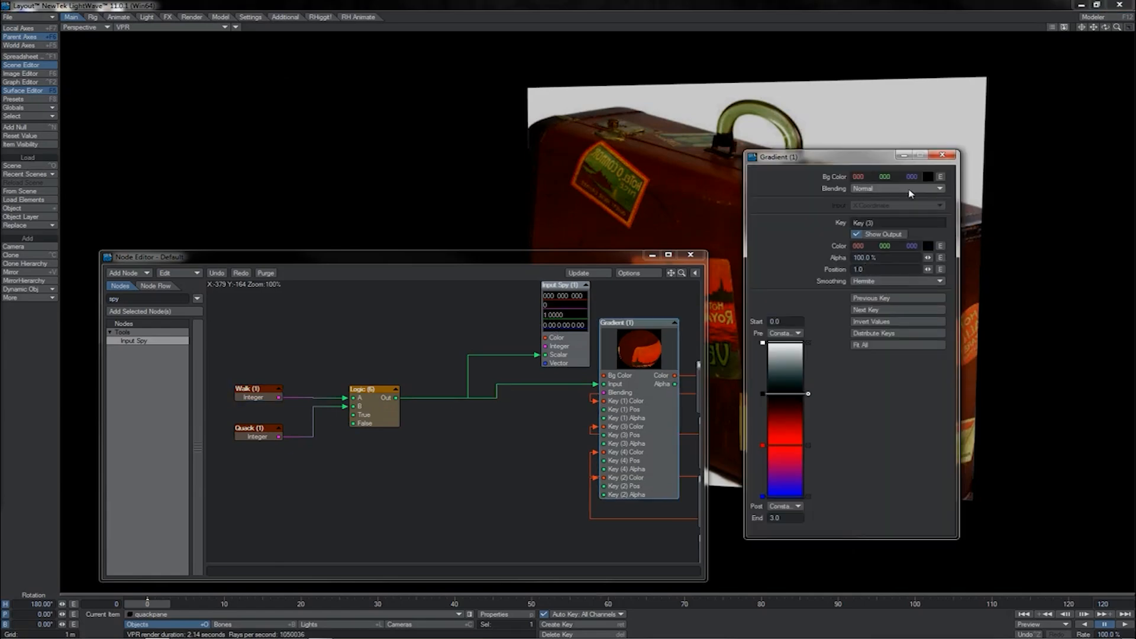
- Close the Gradient settings and set the Logic node to output 0 if true and 1 if false
{"action": "left_click", "coordinate": [943, 155]}
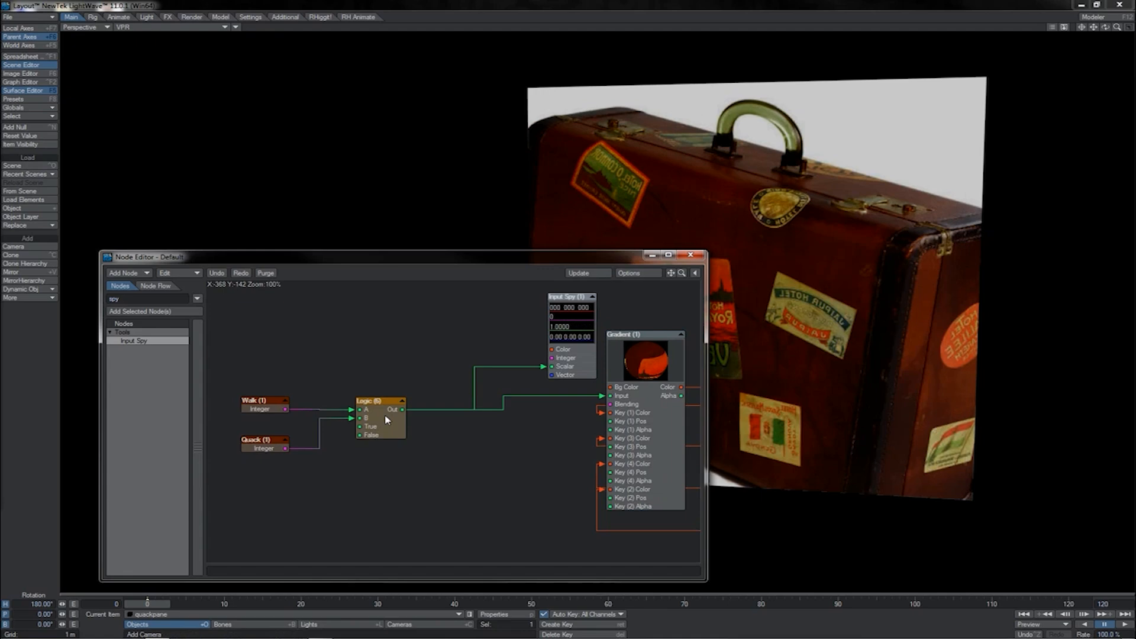
{"action": "double_click", "coordinate": [387, 419]}
{"action": "left_click", "coordinate": [370, 255]}
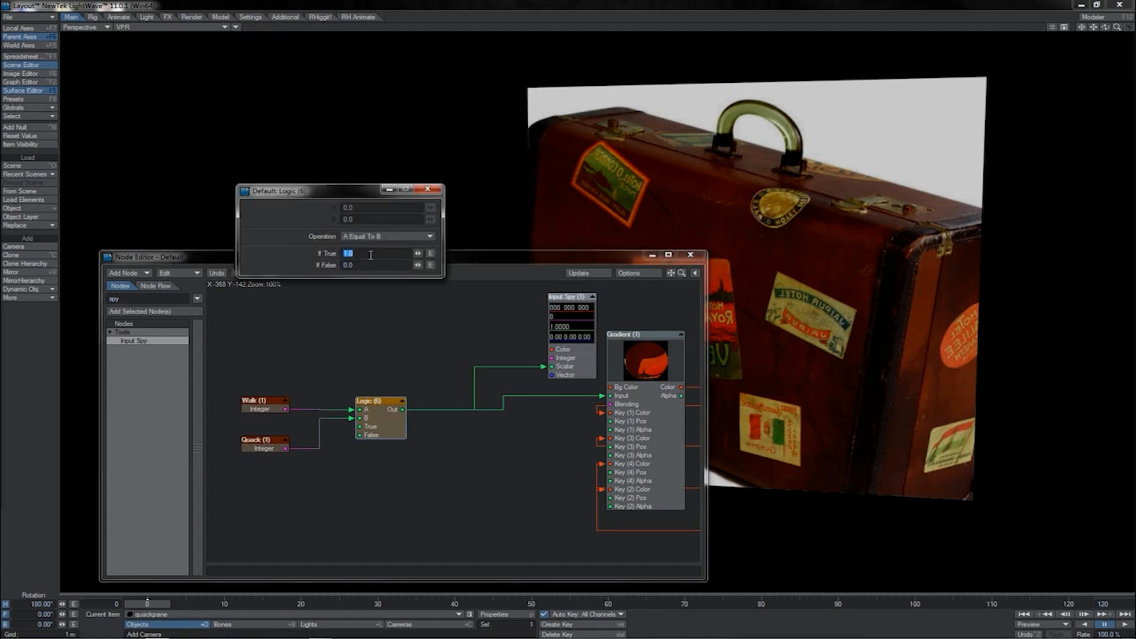
{"action": "type", "text": "0"}
{"action": "key", "text": "Tab"}
{"action": "type", "text": "1"}
{"action": "key", "text": "Return"}
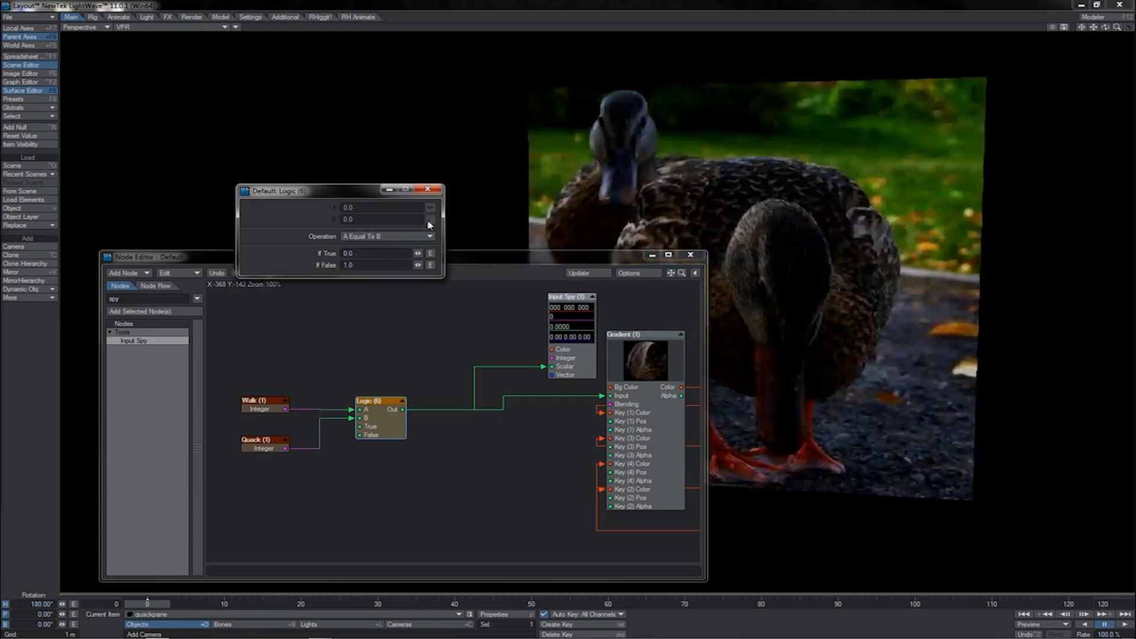
{"action": "left_click", "coordinate": [426, 189]}
- Set the Walk node's integer to 0 and change the Quack node's integer to match it
{"action": "left_click_drag", "start_coordinate": [292, 378], "coordinate": [257, 459]}
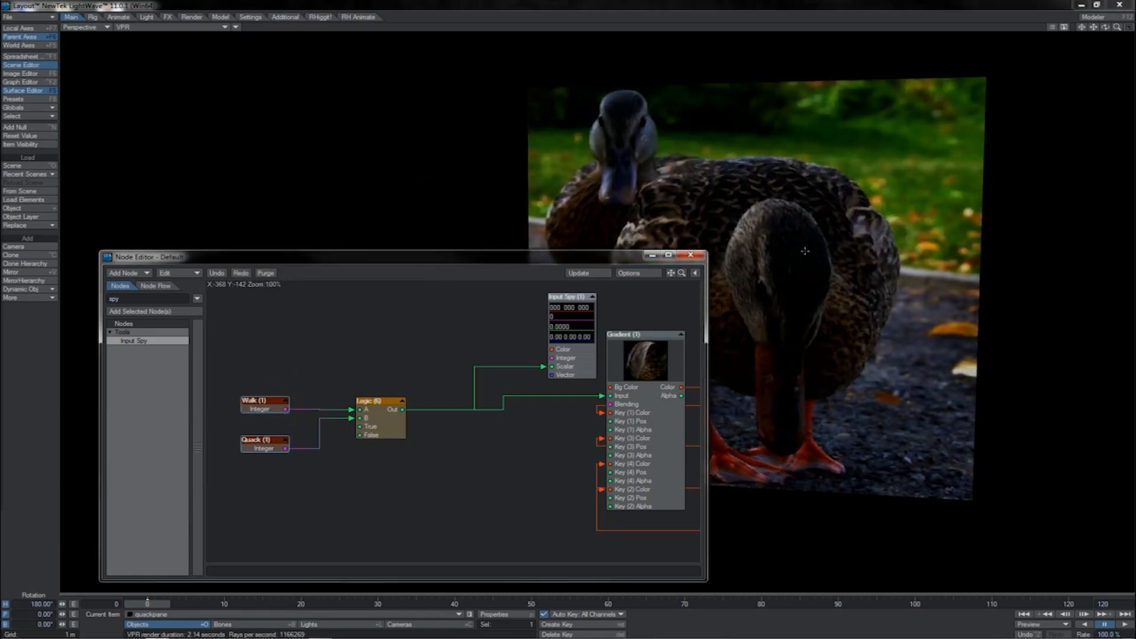
{"action": "double_click", "coordinate": [264, 401]}
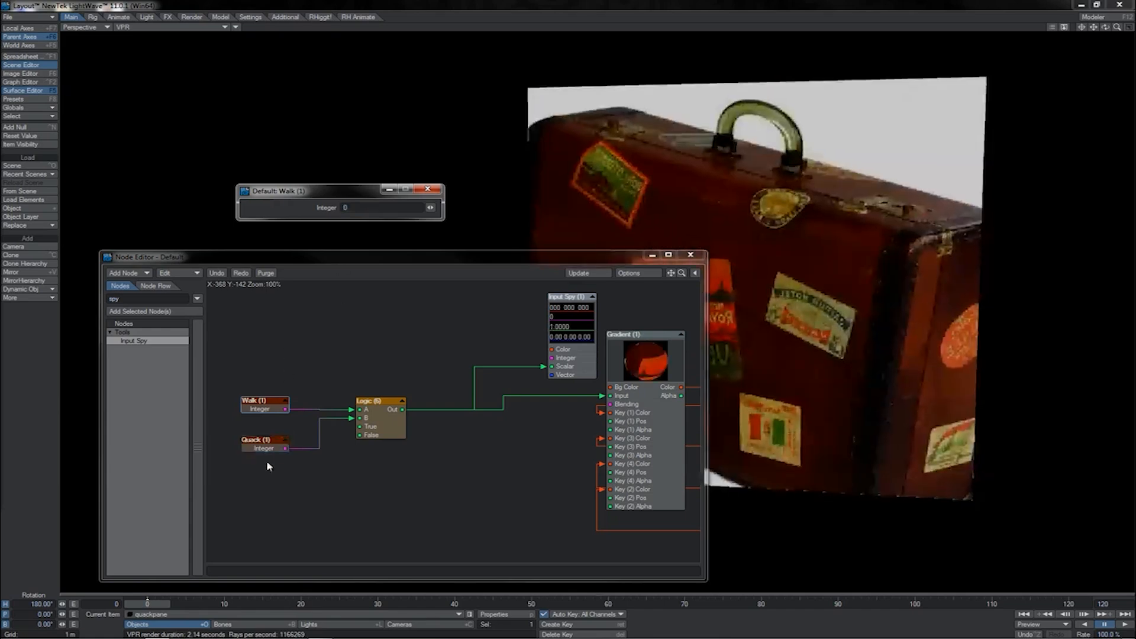
{"action": "double_click", "coordinate": [264, 443]}
{"action": "left_click", "coordinate": [427, 189]}
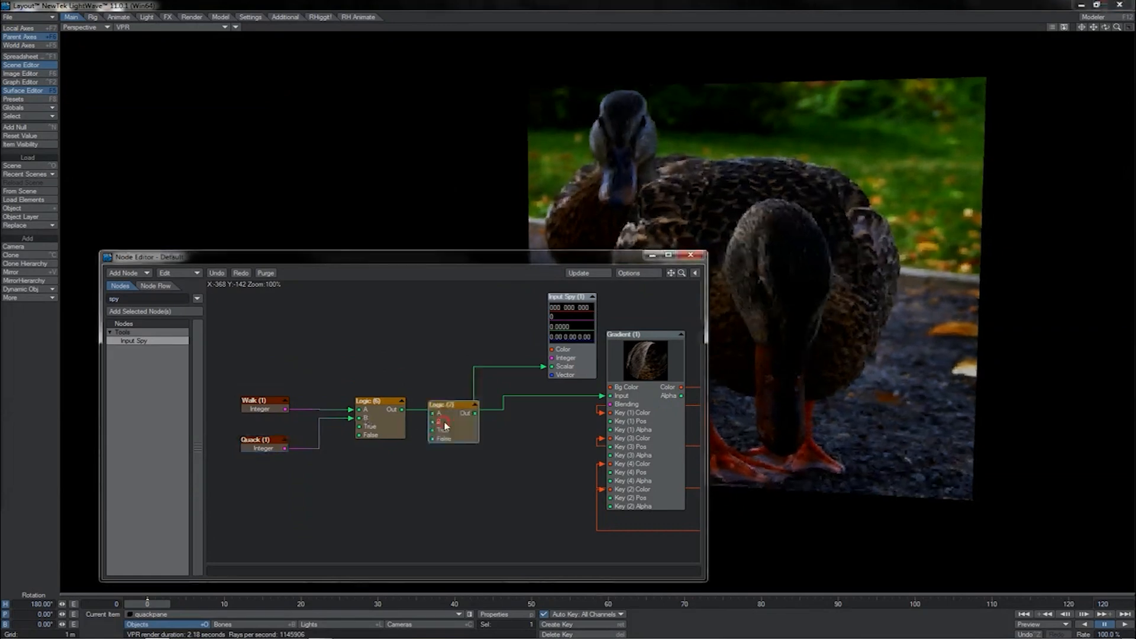
- Place a duplicate Logic node above, wire Walk into A and the first Logic's Out into B, and connect its Out to the Input Spy's Scalar
{"action": "left_click_drag", "start_coordinate": [445, 425], "coordinate": [438, 394]}
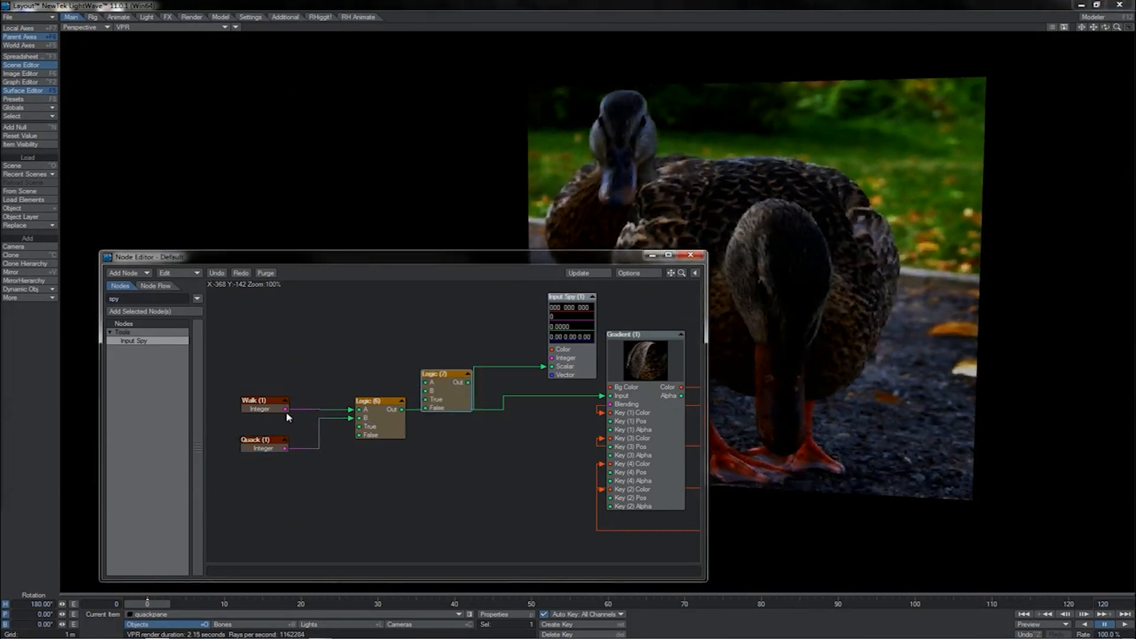
{"action": "left_click_drag", "start_coordinate": [286, 410], "coordinate": [427, 393]}
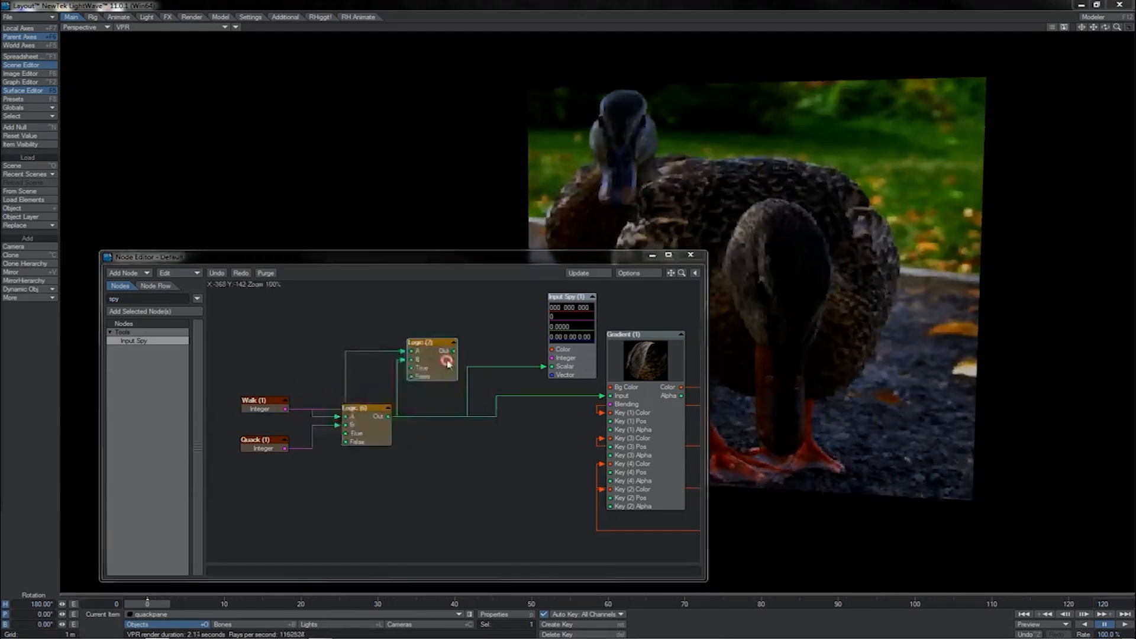
{"action": "double_click", "coordinate": [444, 357]}
{"action": "left_click", "coordinate": [366, 253]}
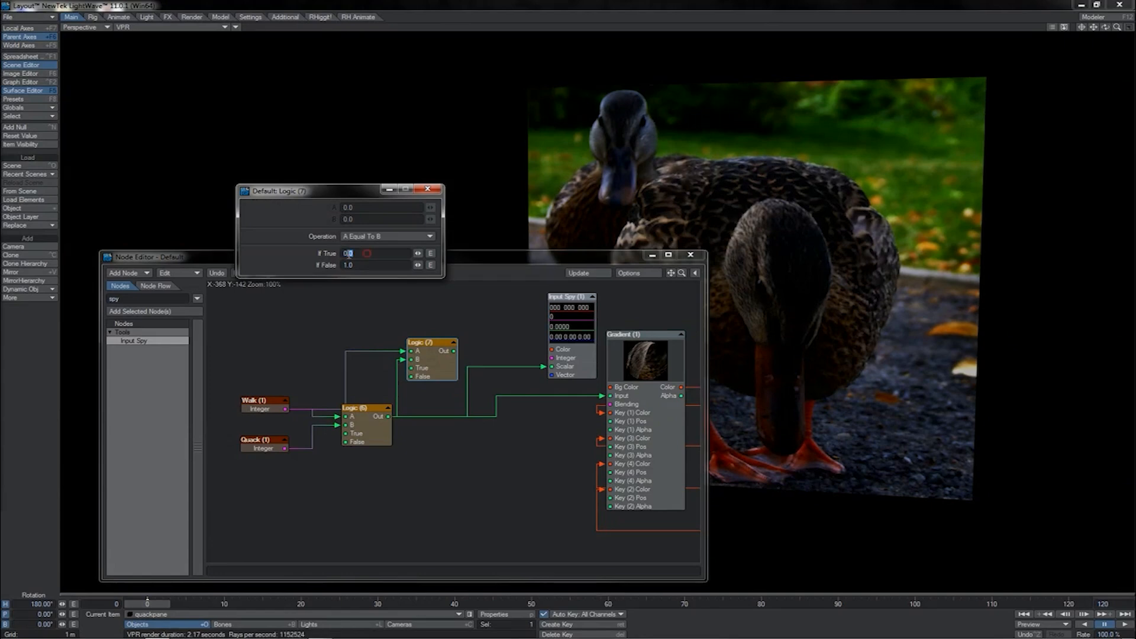
{"action": "double_click", "coordinate": [353, 264]}
{"action": "left_click", "coordinate": [427, 189]}
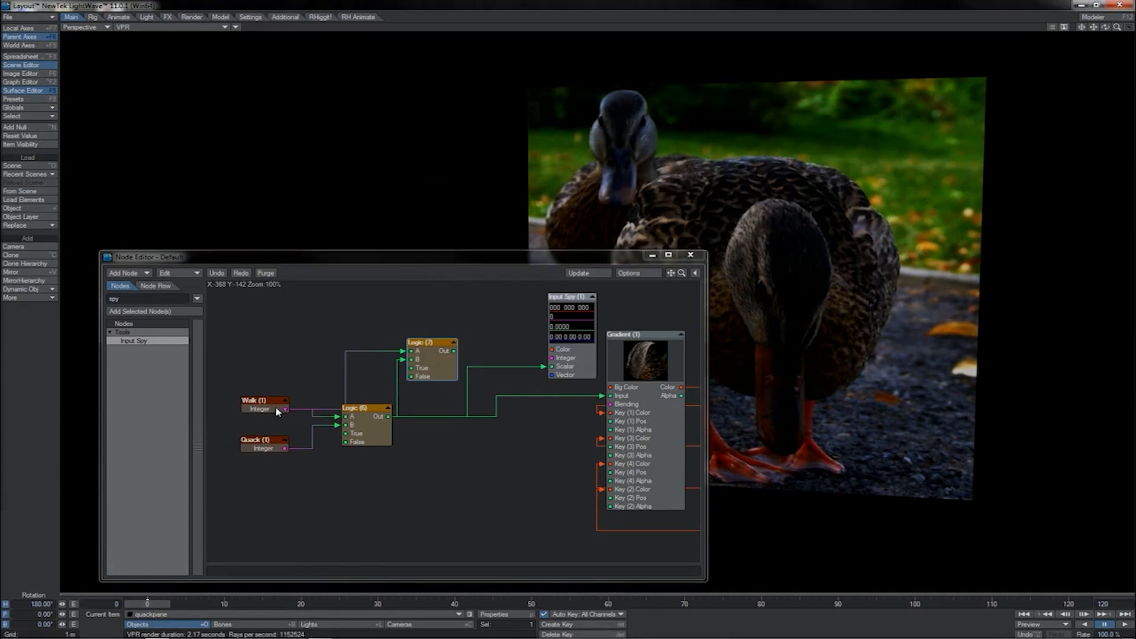
{"action": "left_click_drag", "start_coordinate": [539, 371], "coordinate": [543, 367]}
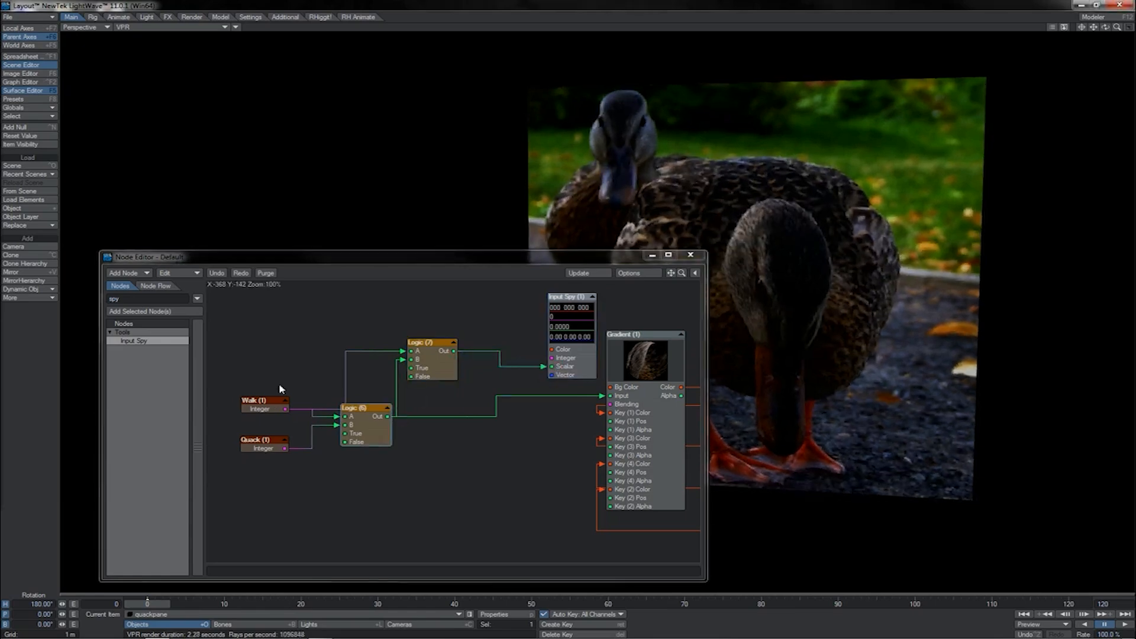
- Check the first Logic node's true and false values against the Walk and Quack inputs
{"action": "left_click_drag", "start_coordinate": [279, 384], "coordinate": [268, 459]}
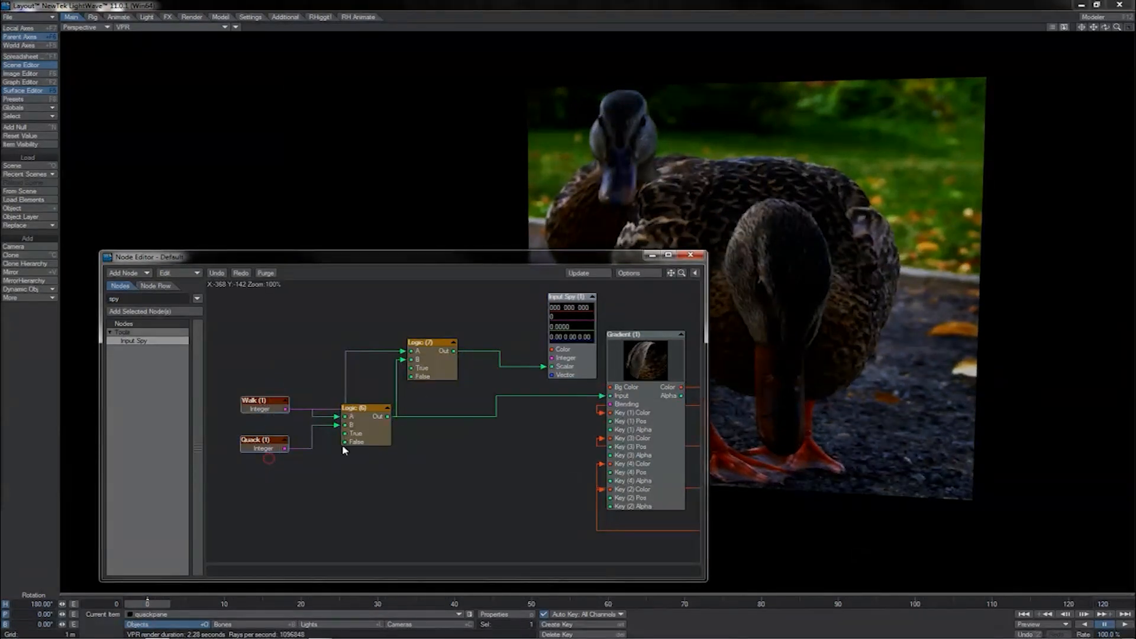
{"action": "double_click", "coordinate": [368, 425]}
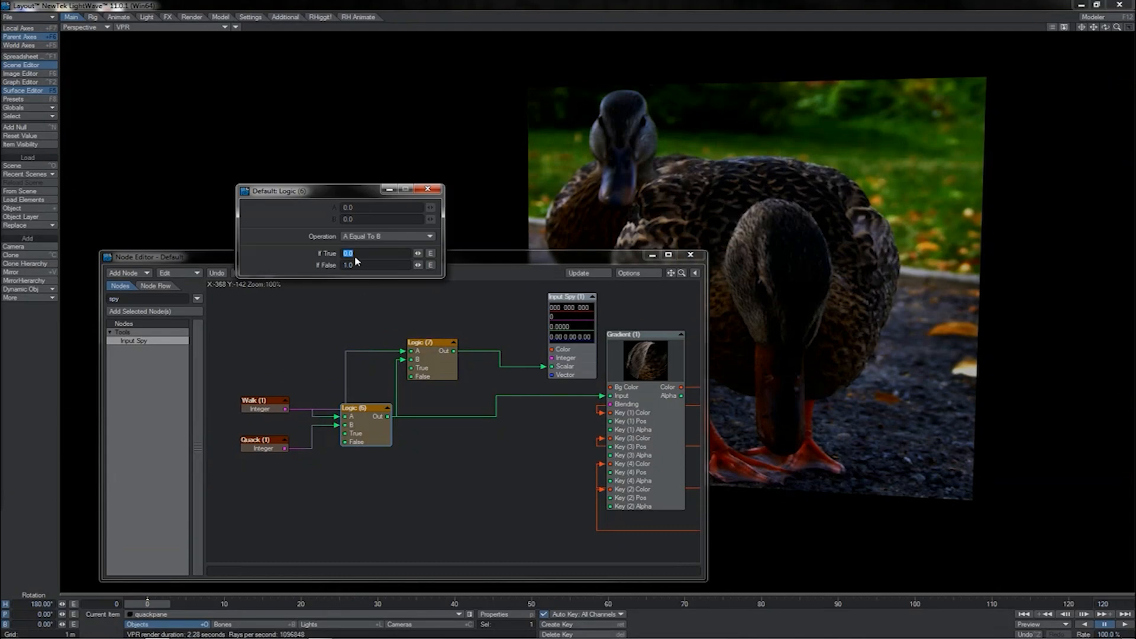
{"action": "left_click", "coordinate": [427, 189]}
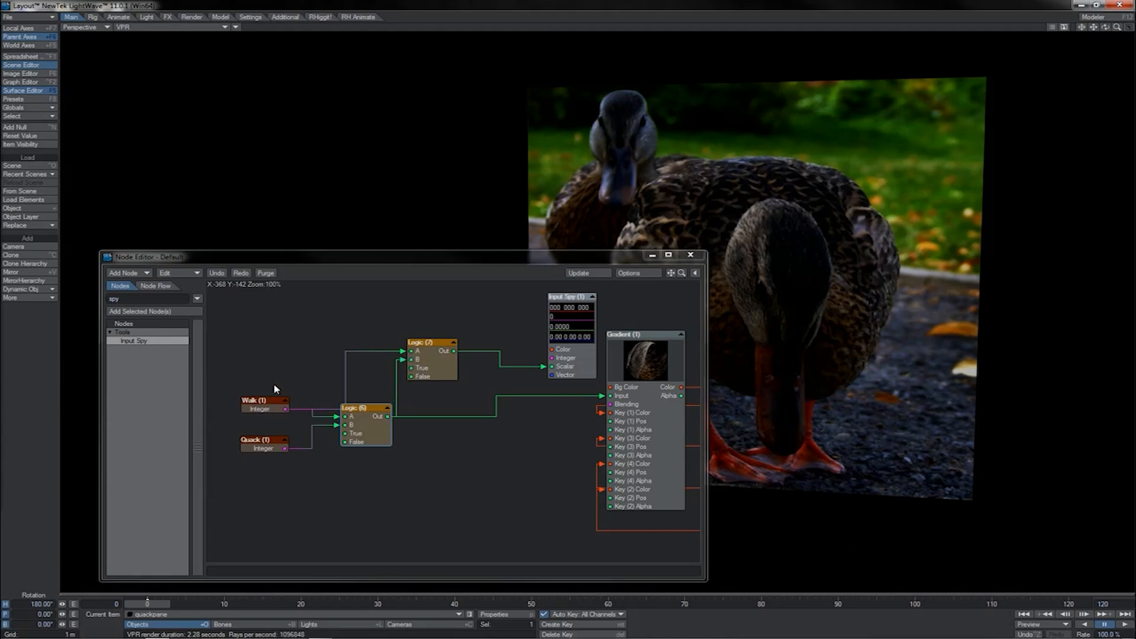
{"action": "left_click_drag", "start_coordinate": [272, 388], "coordinate": [258, 423]}
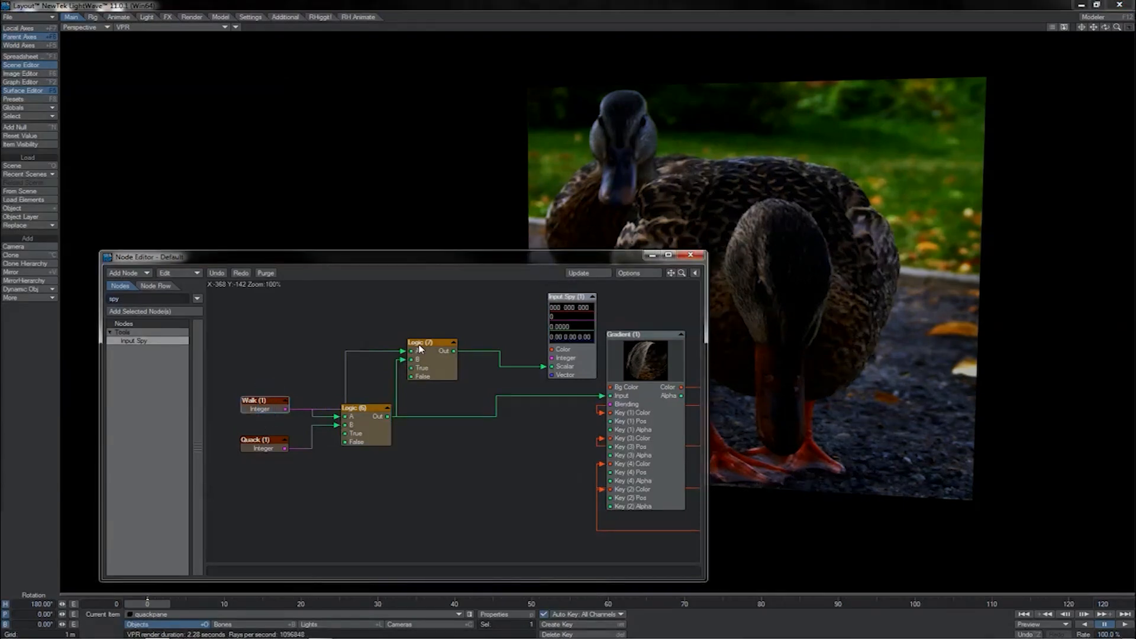
- Set the second Logic node, Logic (7), to output 1 if true and 0 if false
{"action": "double_click", "coordinate": [435, 356]}
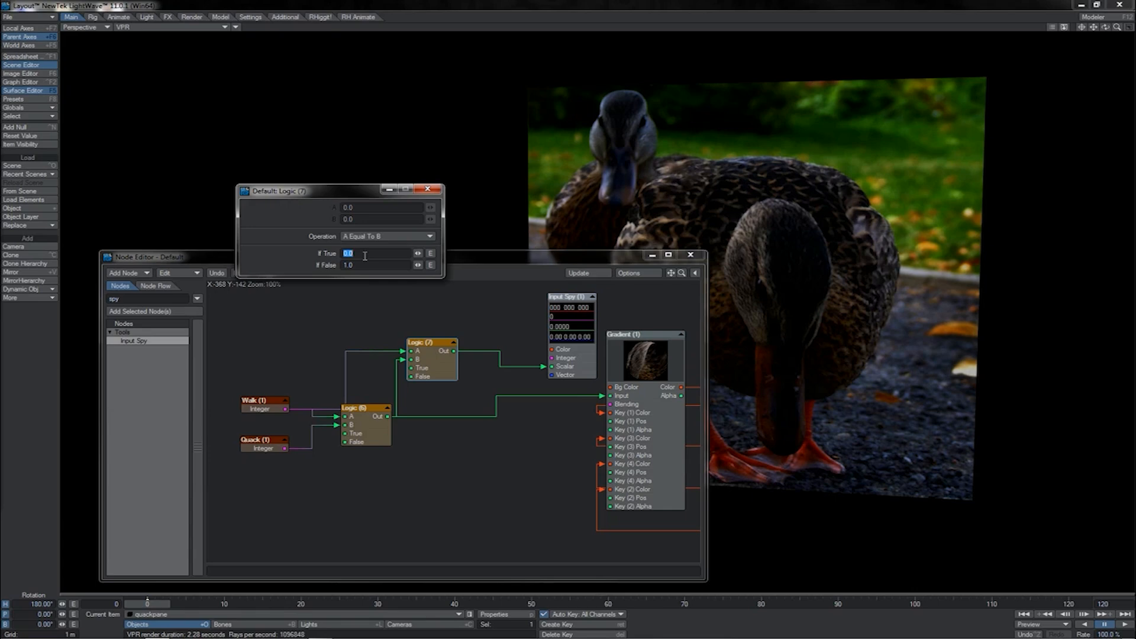
{"action": "type", "text": "1"}
{"action": "key", "text": "Tab"}
{"action": "type", "text": "0"}
{"action": "key", "text": "Return"}
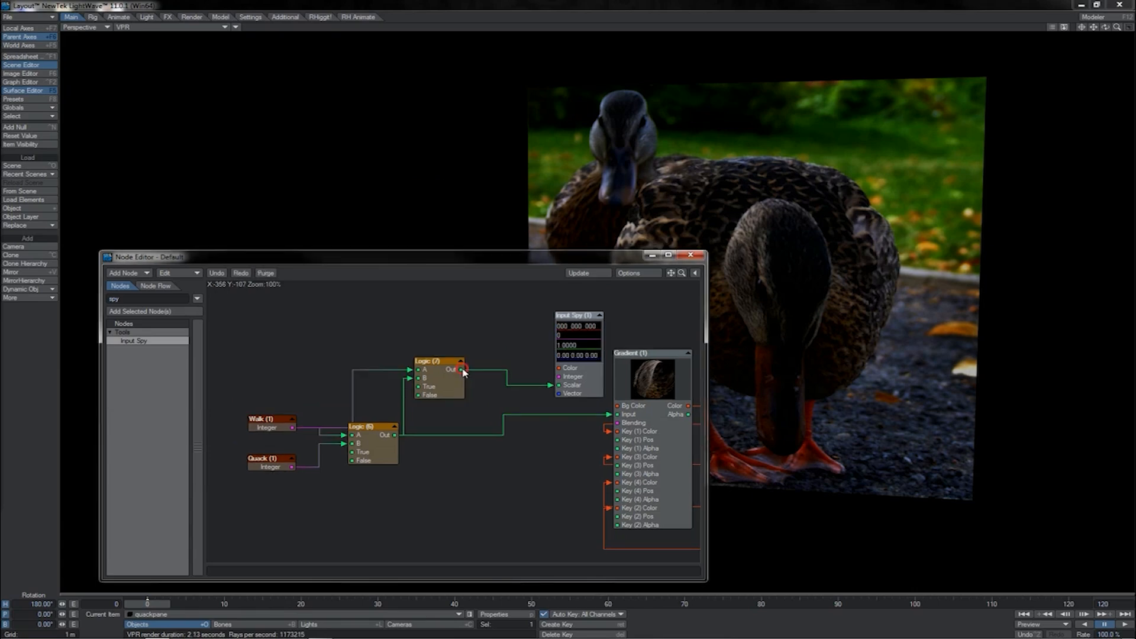
- Review how Walk and Quack feed the two Logic nodes, and check the operation and true/false values of both
{"action": "left_click", "coordinate": [462, 370]}
{"action": "left_click", "coordinate": [266, 427]}
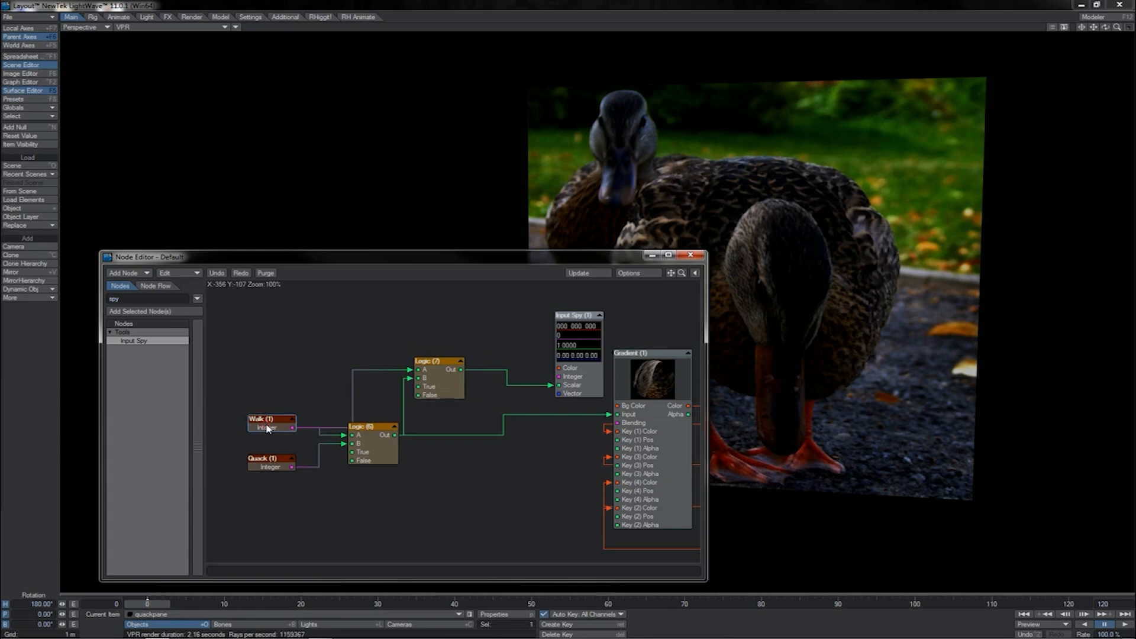
{"action": "left_click", "coordinate": [271, 466]}
{"action": "left_click", "coordinate": [327, 379]}
{"action": "double_click", "coordinate": [354, 438]}
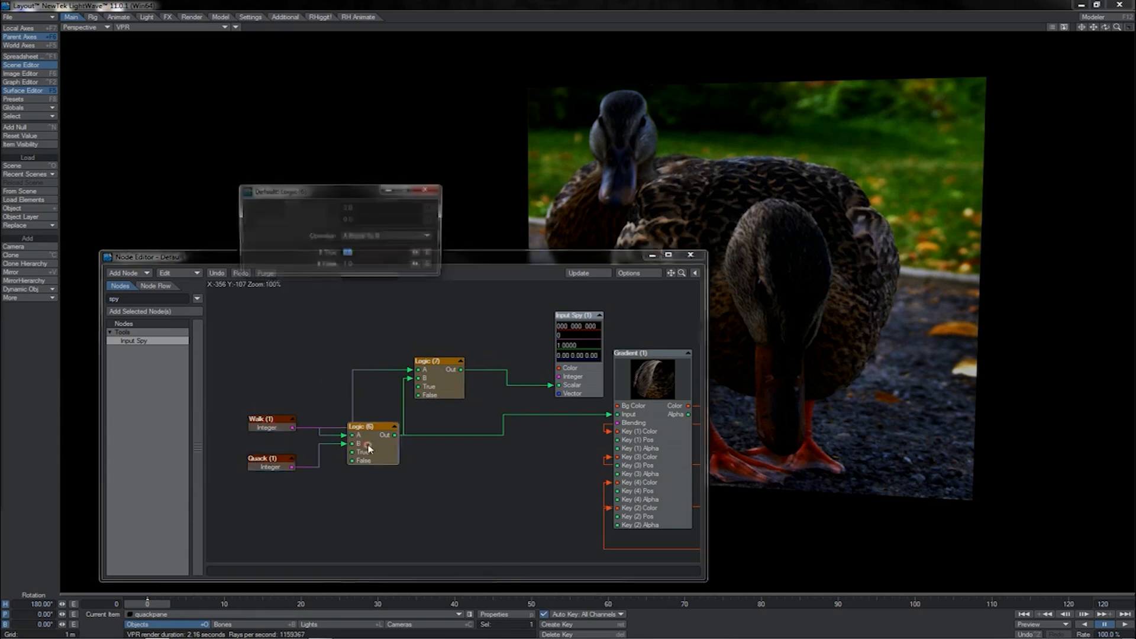
{"action": "left_click", "coordinate": [428, 189]}
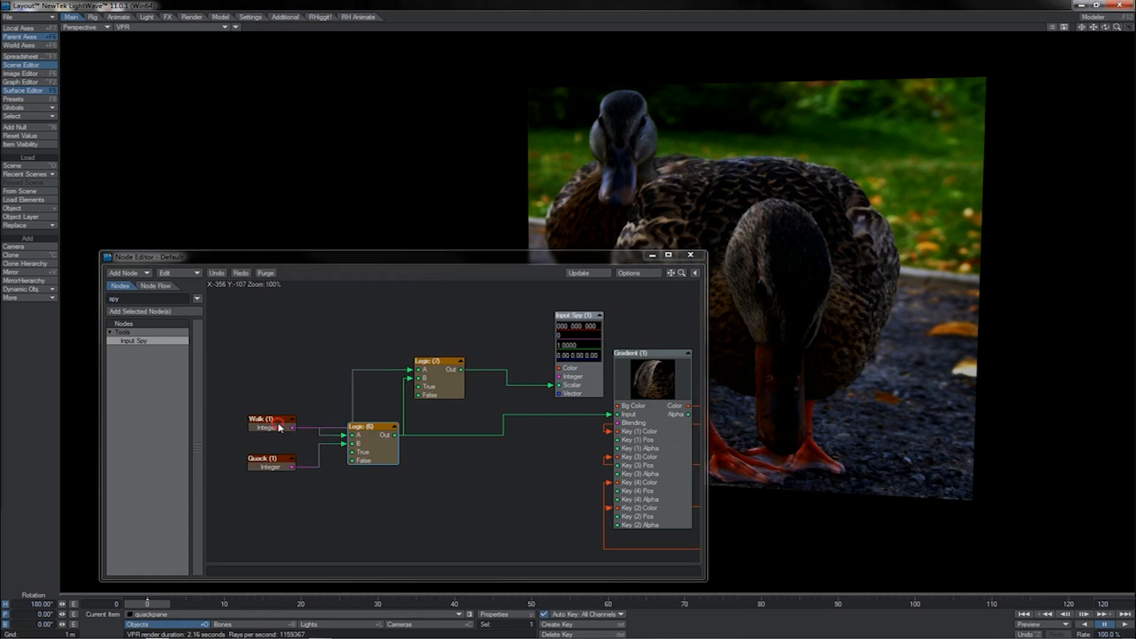
{"action": "double_click", "coordinate": [440, 376]}
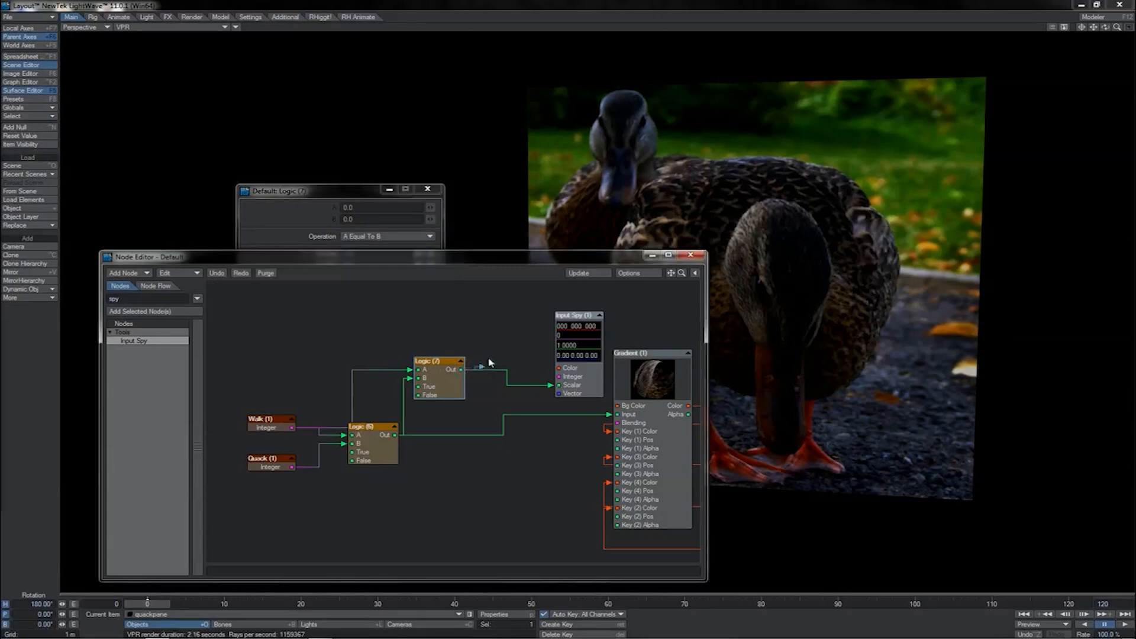
{"action": "left_click", "coordinate": [427, 189]}
{"action": "left_click", "coordinate": [273, 416]}
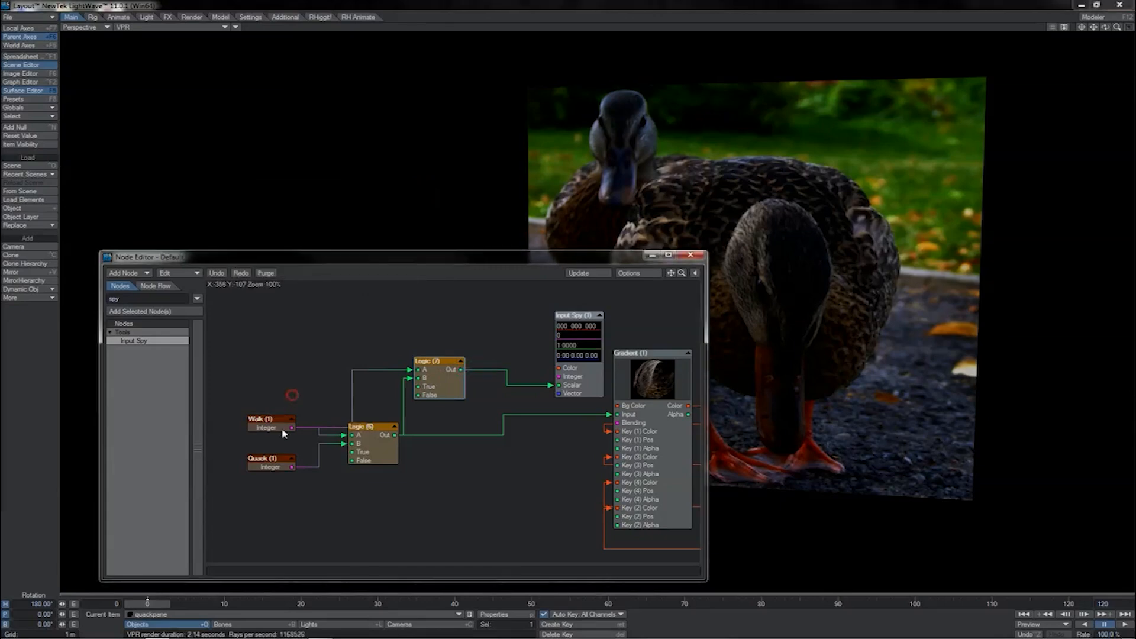
{"action": "left_click_drag", "start_coordinate": [394, 434], "coordinate": [421, 441]}
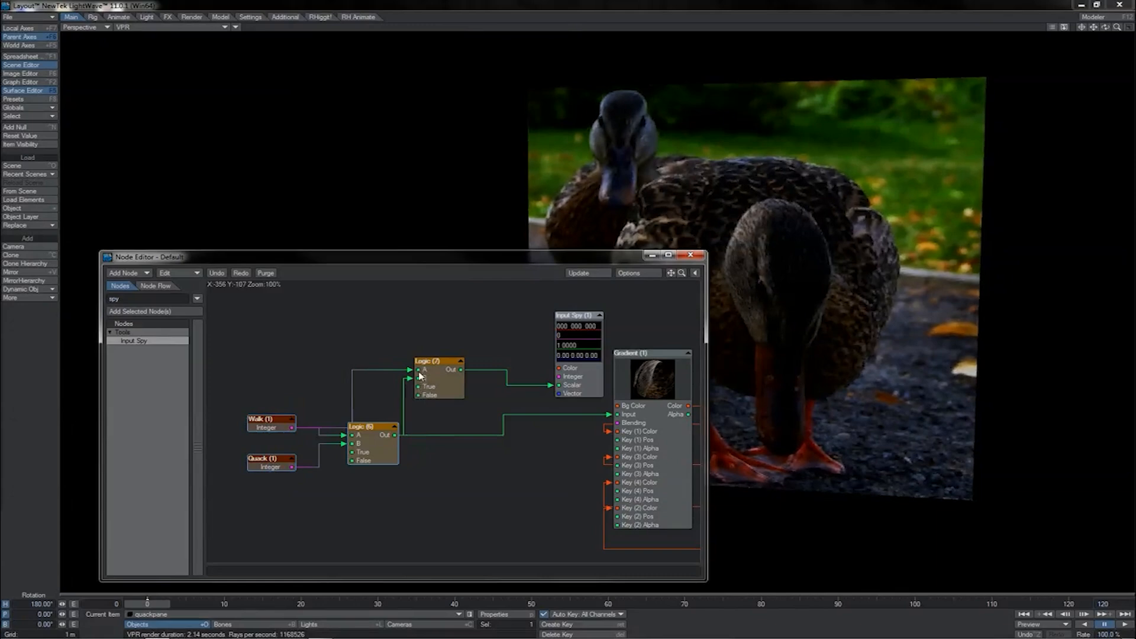
{"action": "left_click_drag", "start_coordinate": [394, 436], "coordinate": [420, 441]}
{"action": "double_click", "coordinate": [439, 381]}
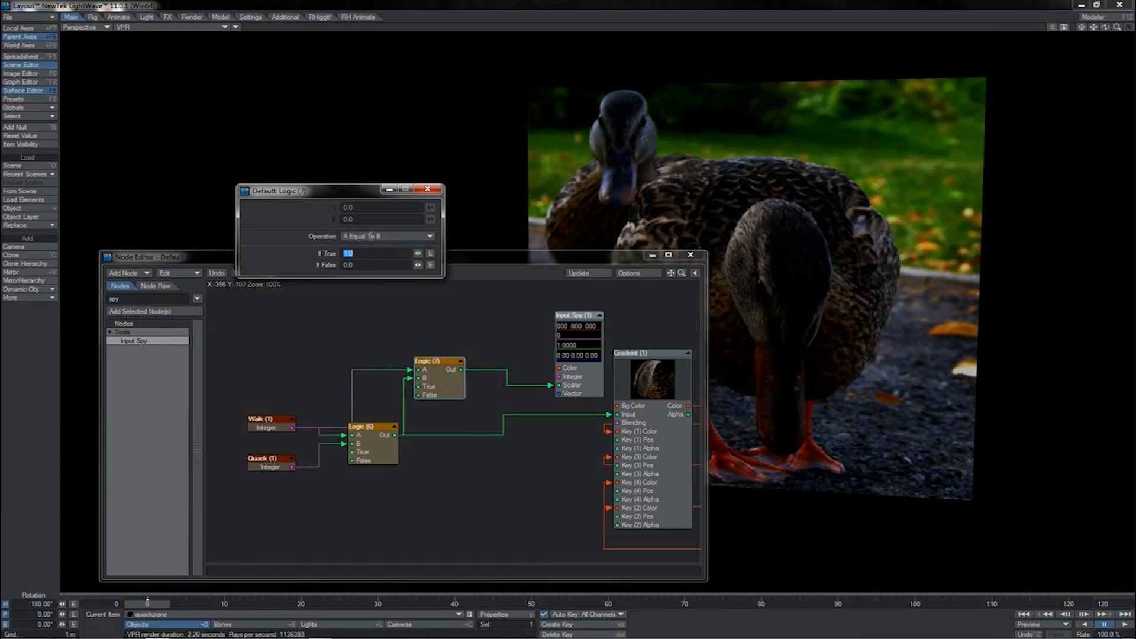
{"action": "left_click", "coordinate": [427, 189]}
- Lower the second Logic node slightly, and shift the Walk, Quack and both Logic nodes together to tidy the network
{"action": "mouse_move", "coordinate": [457, 382]}
{"action": "left_mouse_down"}
{"action": "mouse_move", "coordinate": [447, 408]}
{"action": "mouse_move", "coordinate": [460, 396]}
{"action": "left_mouse_up"}
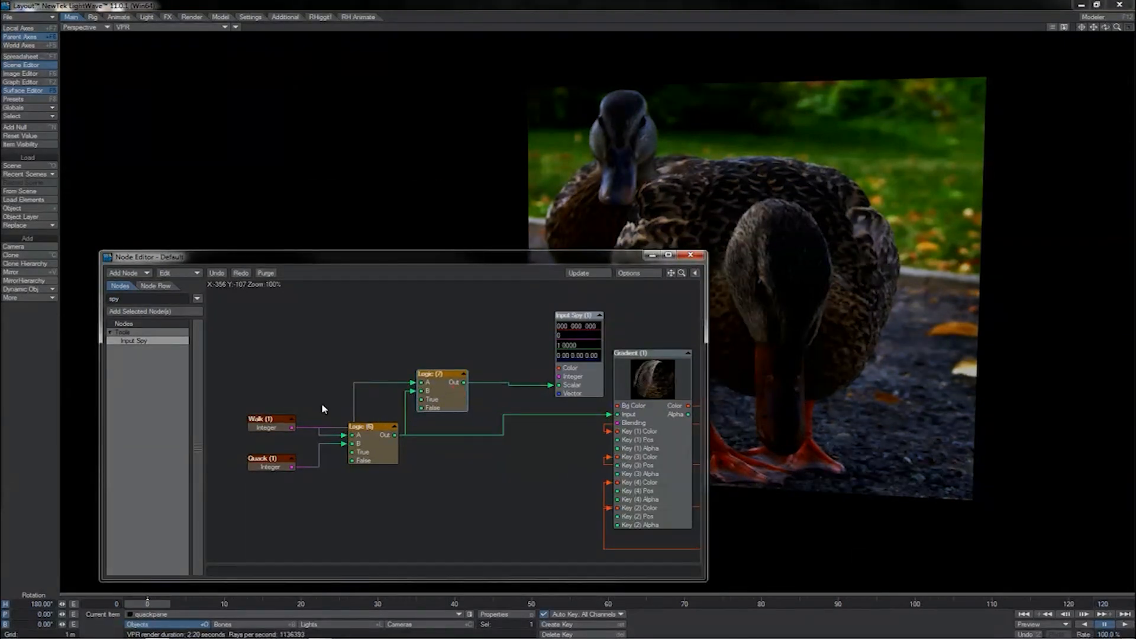
{"action": "left_click_drag", "start_coordinate": [293, 407], "coordinate": [262, 485]}
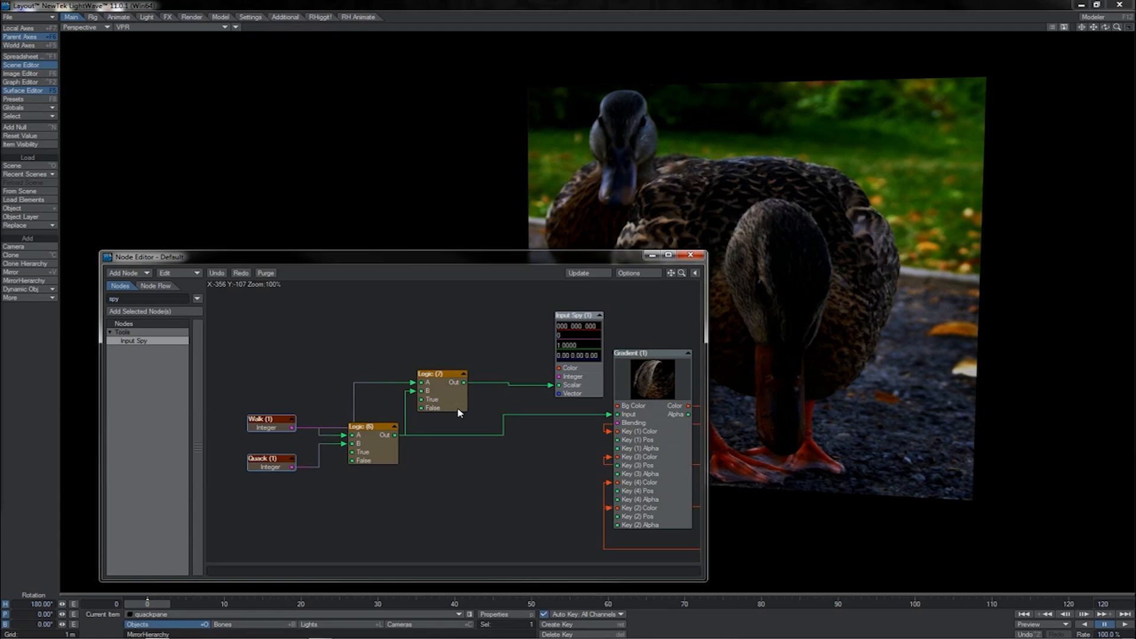
{"action": "scroll", "coordinate": [680, 300], "scroll_direction": "down", "scroll_amount": 4}
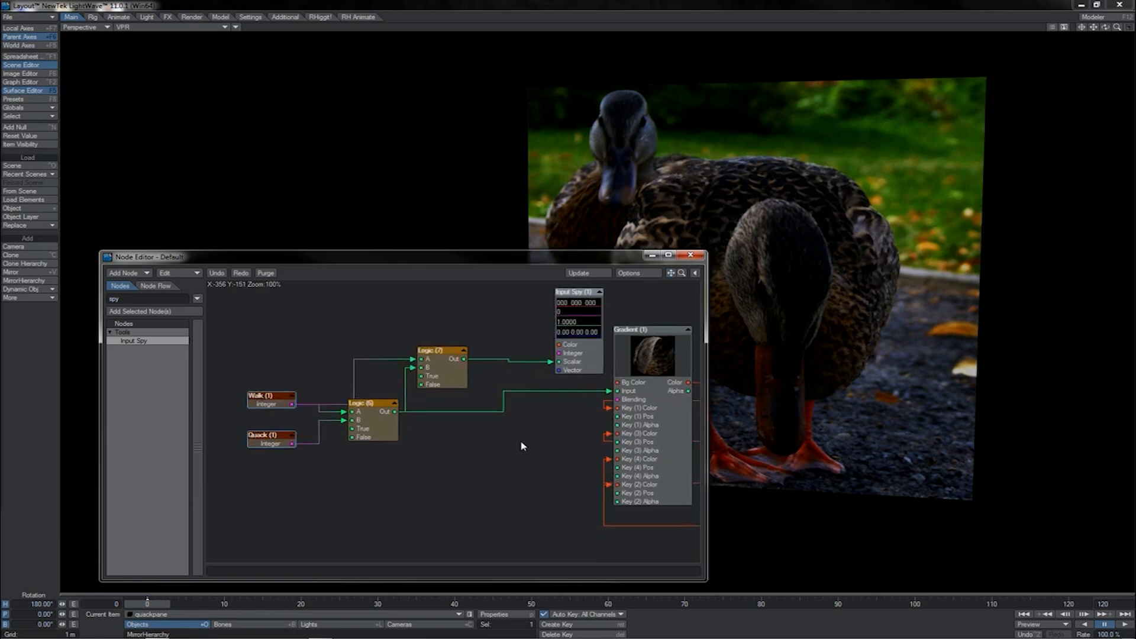
{"action": "left_click_drag", "start_coordinate": [449, 337], "coordinate": [271, 445]}
{"action": "mouse_move", "coordinate": [372, 418]}
{"action": "left_mouse_down"}
{"action": "mouse_move", "coordinate": [359, 431]}
{"action": "mouse_move", "coordinate": [365, 407]}
{"action": "left_mouse_up"}
- Duplicate the first Logic node, place the copy below it, and connect Walk to its A and Quack to its B
{"action": "left_click", "coordinate": [373, 429]}
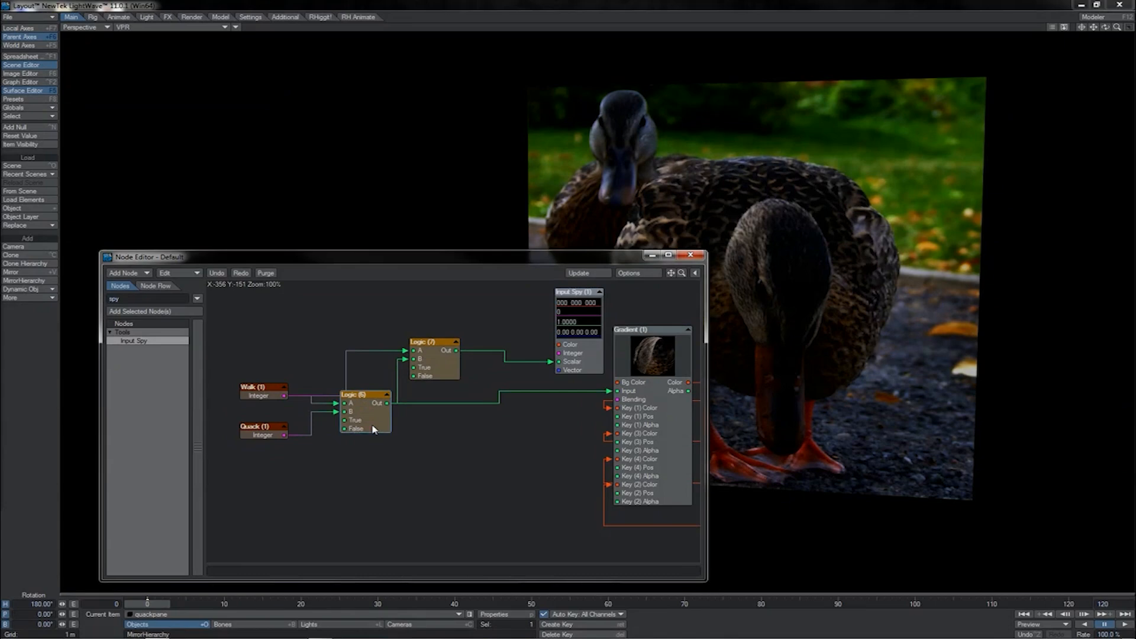
{"action": "key", "text": "ctrl+c"}
{"action": "key", "text": "ctrl+v"}
{"action": "left_click_drag", "start_coordinate": [444, 420], "coordinate": [348, 486]}
{"action": "left_click_drag", "start_coordinate": [285, 395], "coordinate": [335, 476]}
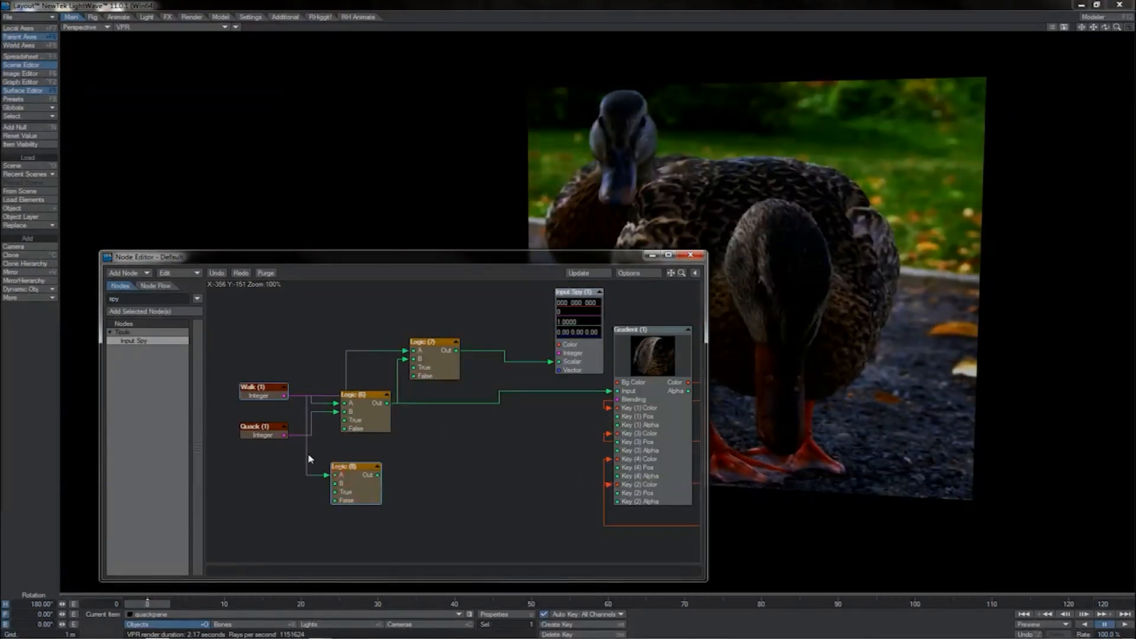
{"action": "left_click_drag", "start_coordinate": [285, 435], "coordinate": [335, 484]}
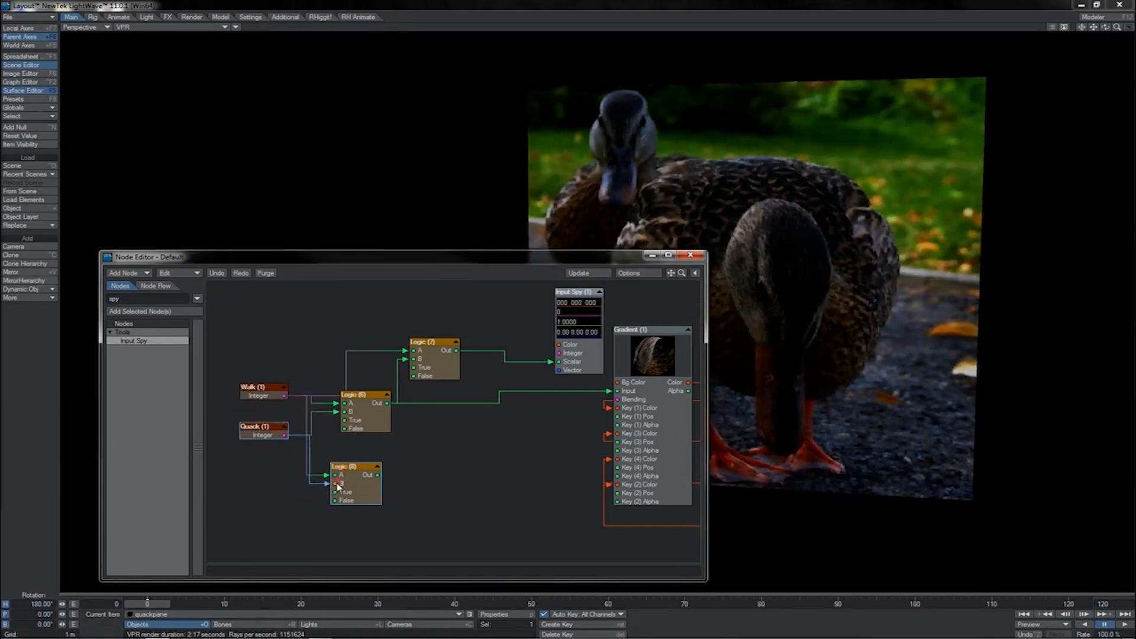
- Set the new Logic node's operation to A Greater Than B
{"action": "double_click", "coordinate": [361, 484]}
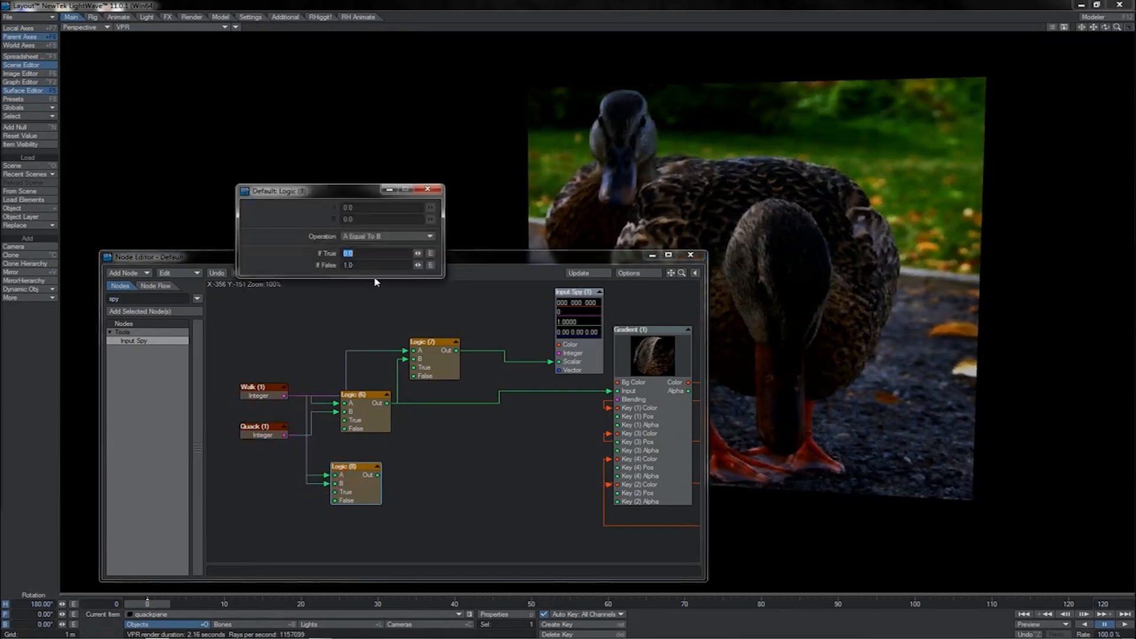
{"action": "left_click", "coordinate": [379, 236]}
{"action": "left_click", "coordinate": [390, 254]}
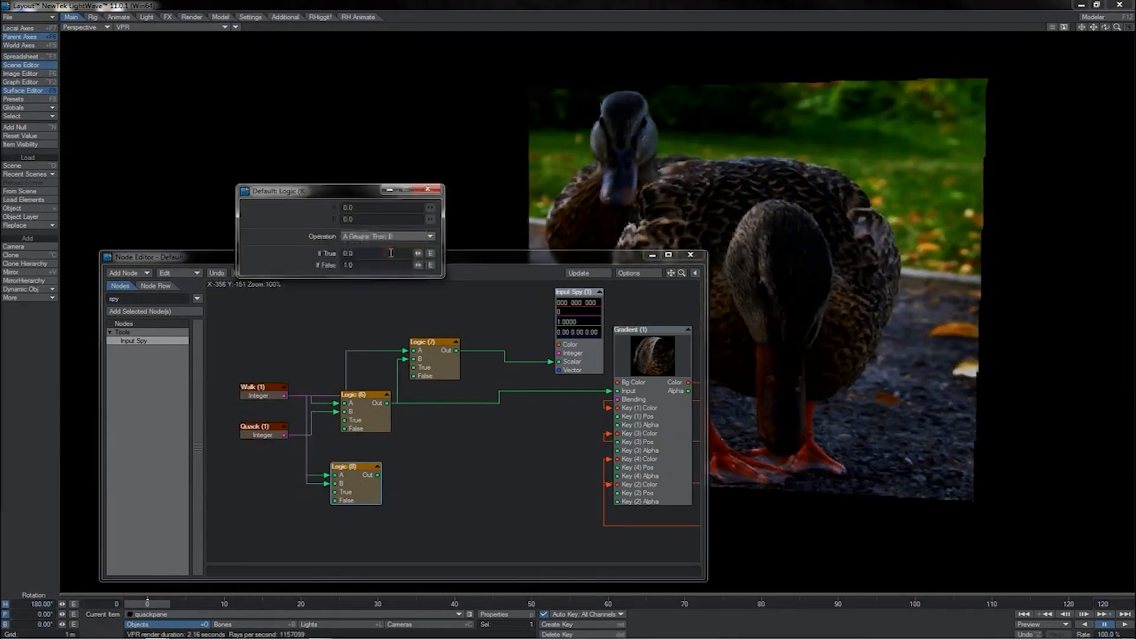
{"action": "key", "text": "Tab"}
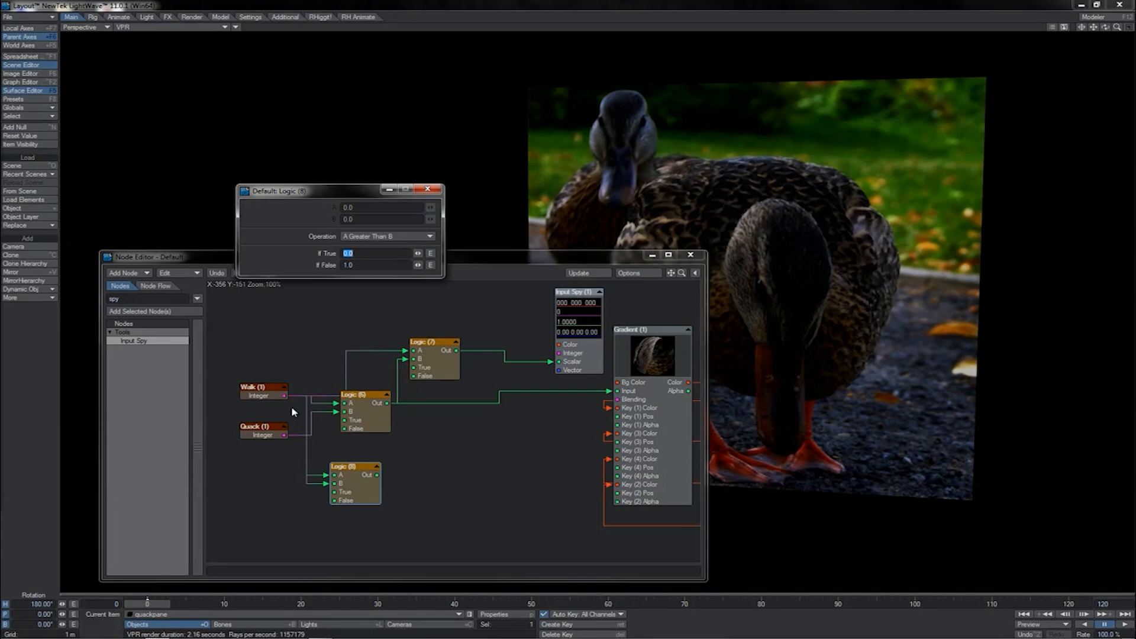
- Move the A Greater Than B Logic node closer beneath the first Logic node
{"action": "left_click", "coordinate": [379, 478]}
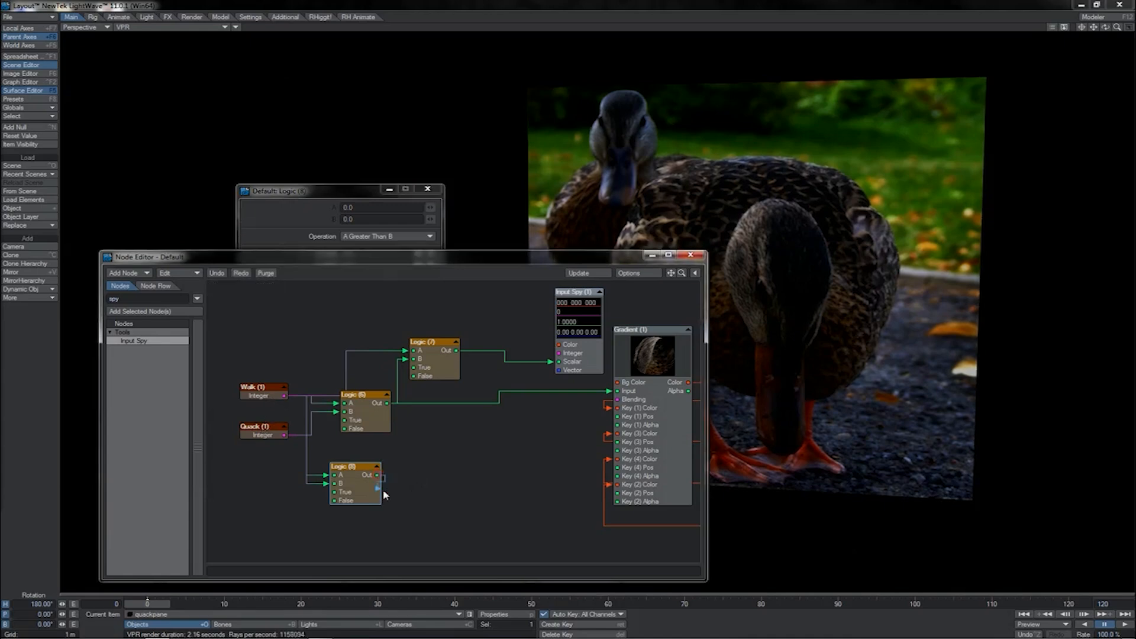
{"action": "left_click_drag", "start_coordinate": [377, 475], "coordinate": [268, 399]}
{"action": "left_click_drag", "start_coordinate": [377, 475], "coordinate": [411, 471]}
{"action": "left_click_drag", "start_coordinate": [378, 476], "coordinate": [404, 464]}
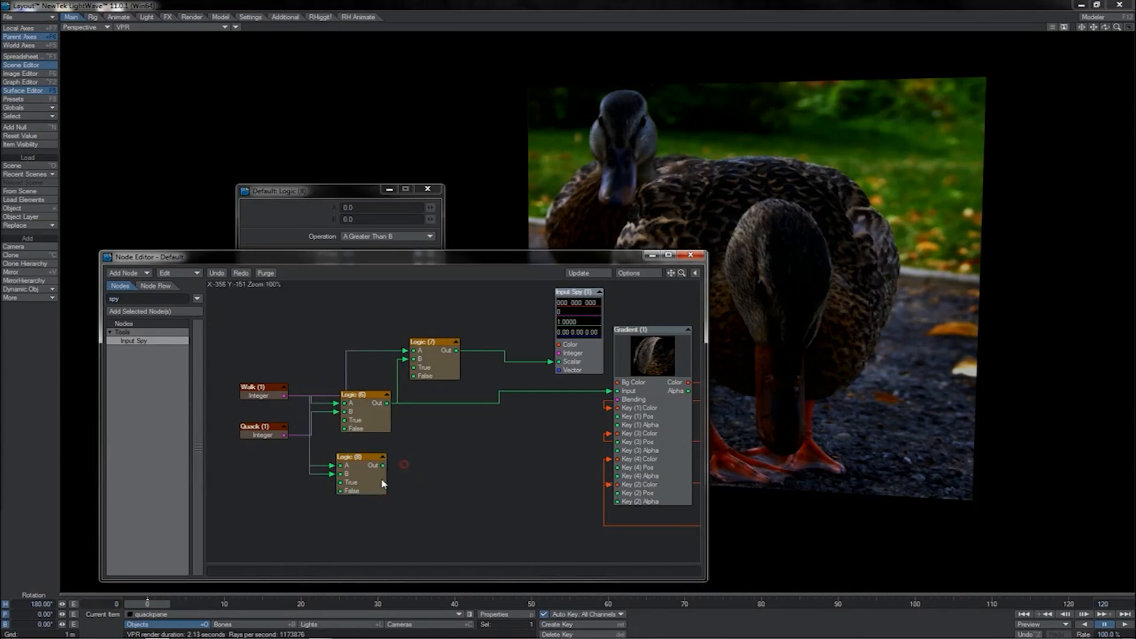
- Duplicate the A Greater Than B Logic node, place the copy beneath it, and connect Walk to its A and Quack to its B
{"action": "left_click", "coordinate": [380, 481]}
{"action": "key", "text": "ctrl+c"}
{"action": "key", "text": "ctrl+v"}
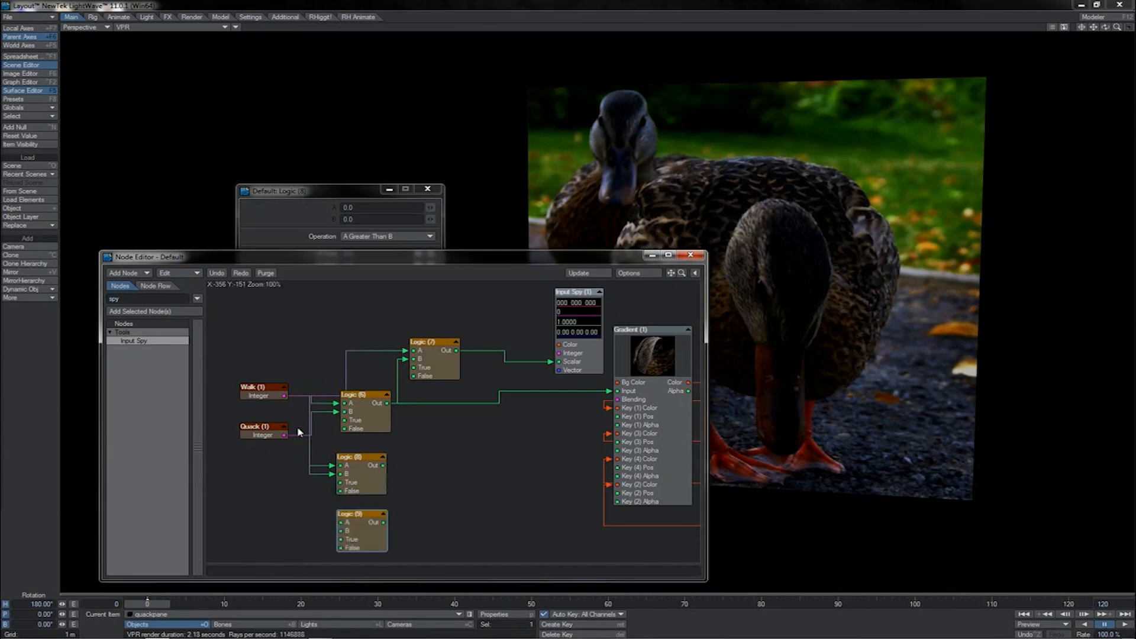
{"action": "left_click_drag", "start_coordinate": [289, 399], "coordinate": [339, 522]}
{"action": "left_click_drag", "start_coordinate": [284, 435], "coordinate": [333, 531]}
- Set the newly copied Logic node's operation to A Less Than B
{"action": "left_click", "coordinate": [364, 236]}
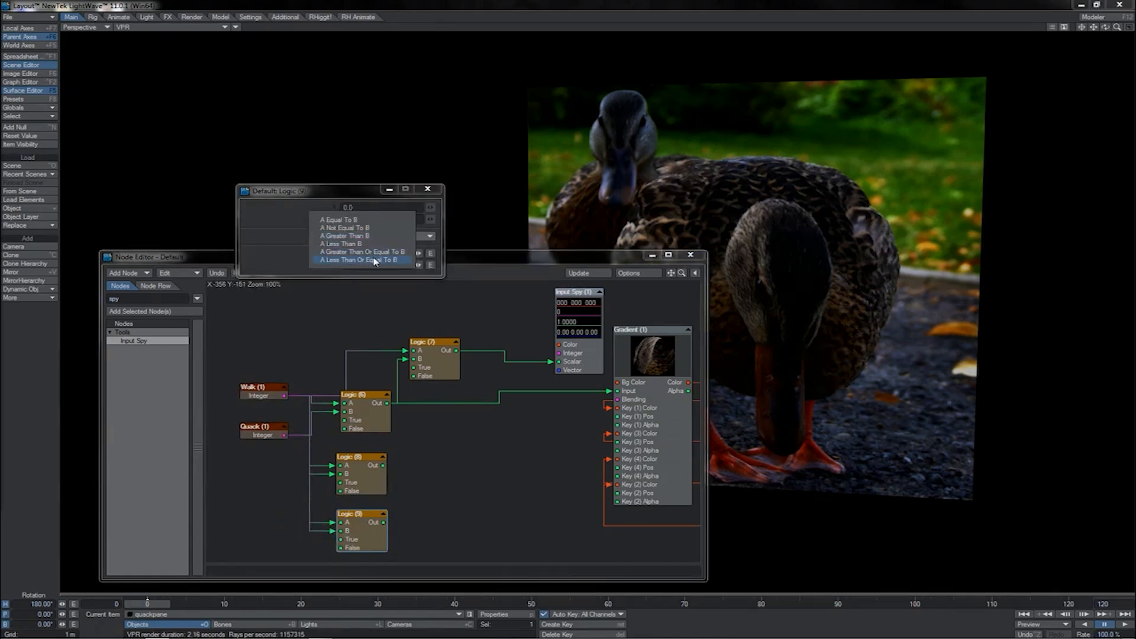
{"action": "left_click", "coordinate": [374, 260]}
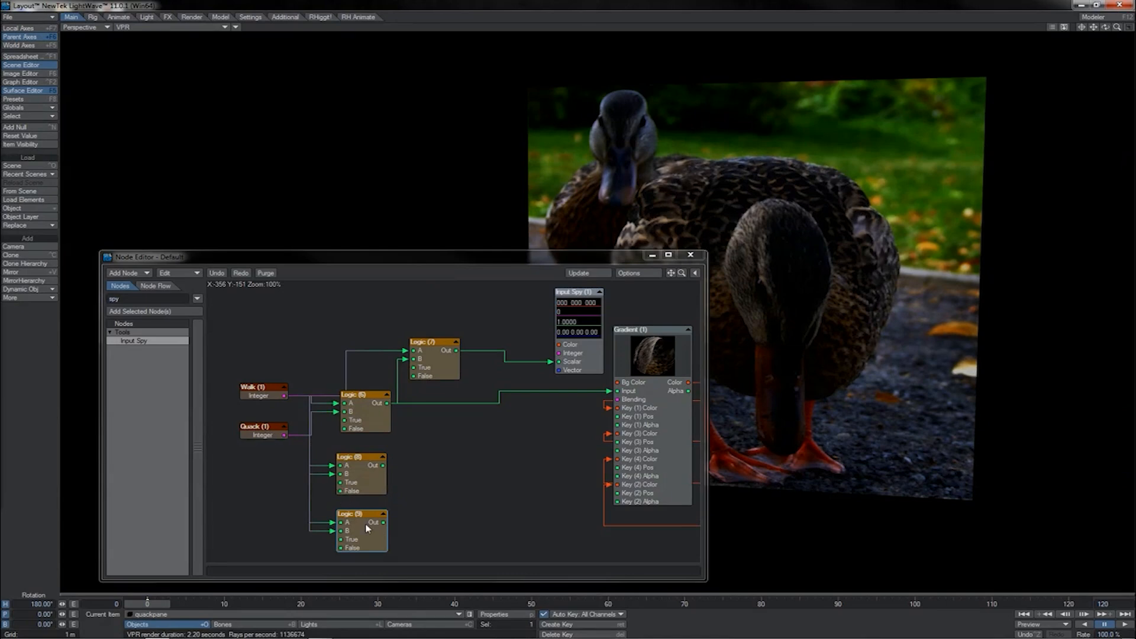
{"action": "mouse_move", "coordinate": [383, 522]}
{"action": "left_mouse_down"}
{"action": "mouse_move", "coordinate": [409, 523]}
{"action": "mouse_move", "coordinate": [396, 534]}
{"action": "mouse_move", "coordinate": [406, 524]}
{"action": "left_mouse_up"}
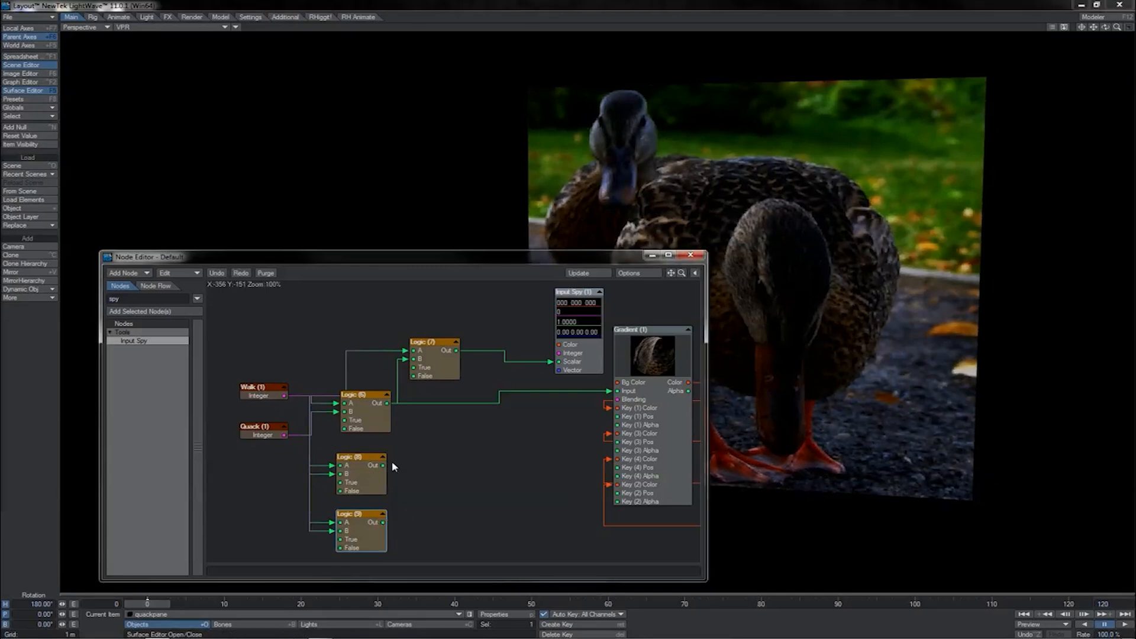
{"action": "left_click_drag", "start_coordinate": [384, 465], "coordinate": [414, 469]}
{"action": "left_click_drag", "start_coordinate": [383, 522], "coordinate": [425, 533]}
{"action": "left_click", "coordinate": [452, 359]}
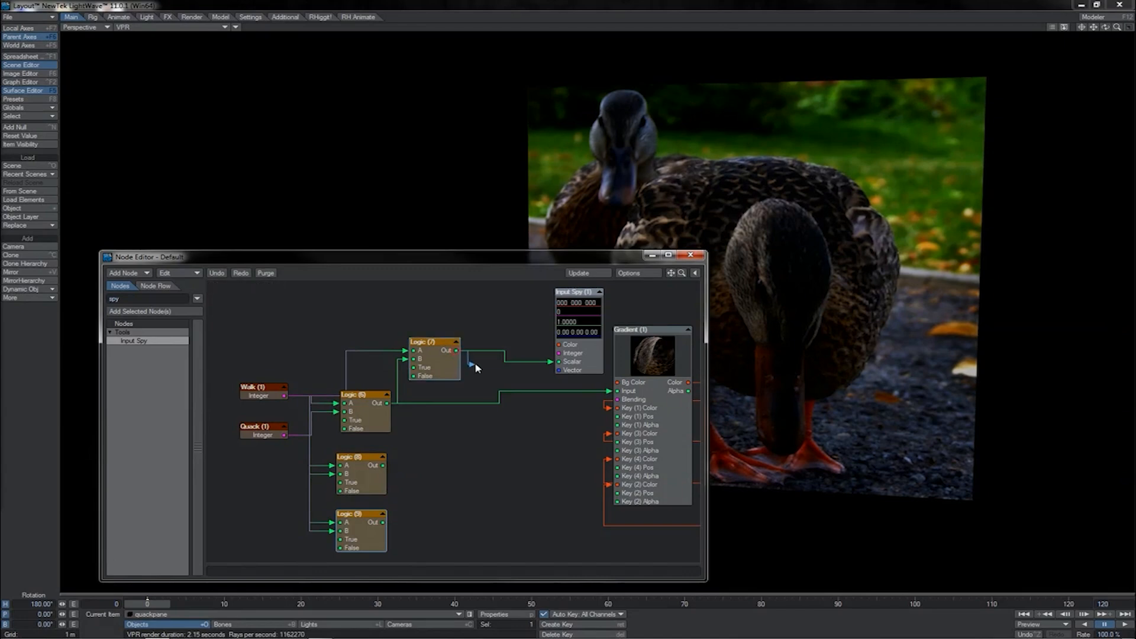
- Connect the output of the upper Logic node to the Gradient's Input in place of the first Logic node
{"action": "double_click", "coordinate": [262, 434]}
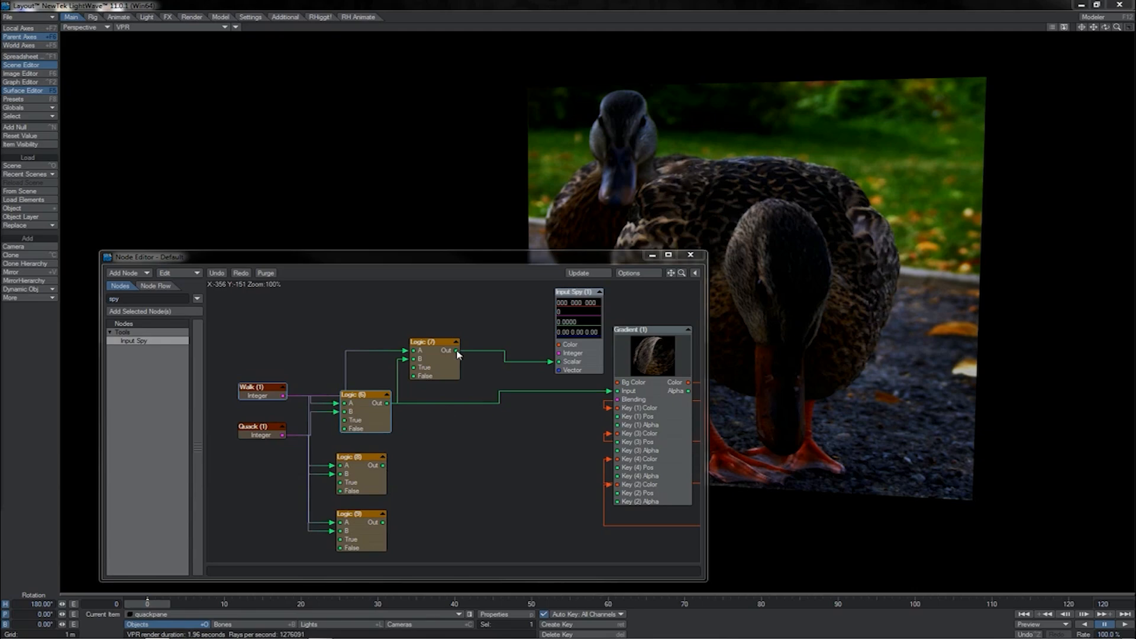
{"action": "left_click_drag", "start_coordinate": [457, 350], "coordinate": [616, 392]}
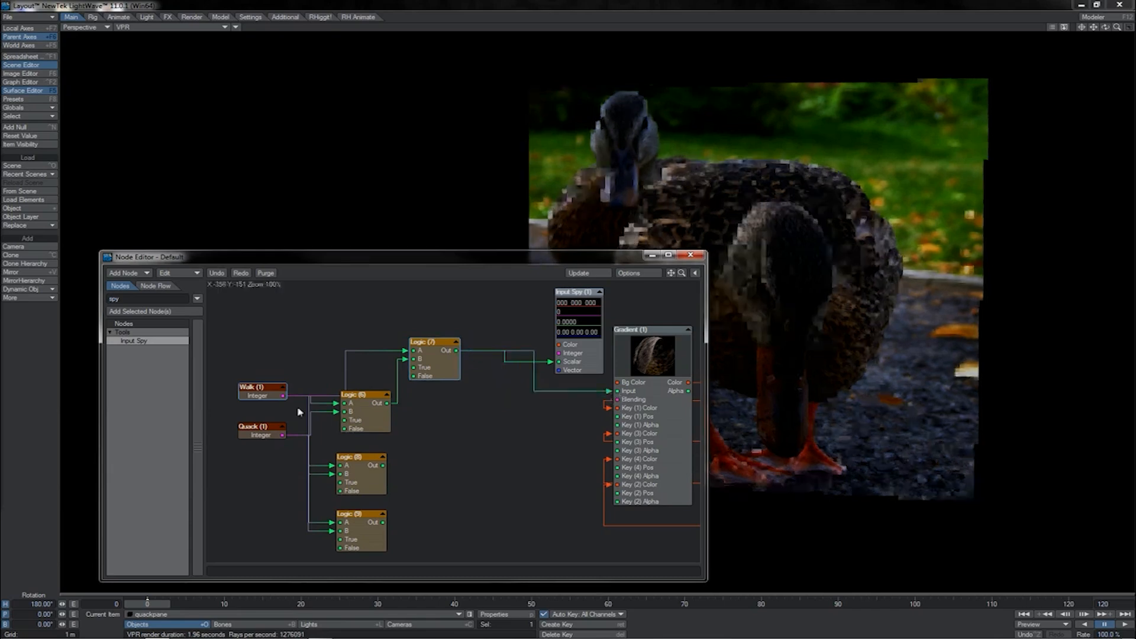
- Set both the Walk and Quack integers to 0
{"action": "double_click", "coordinate": [256, 395]}
{"action": "double_click", "coordinate": [261, 433]}
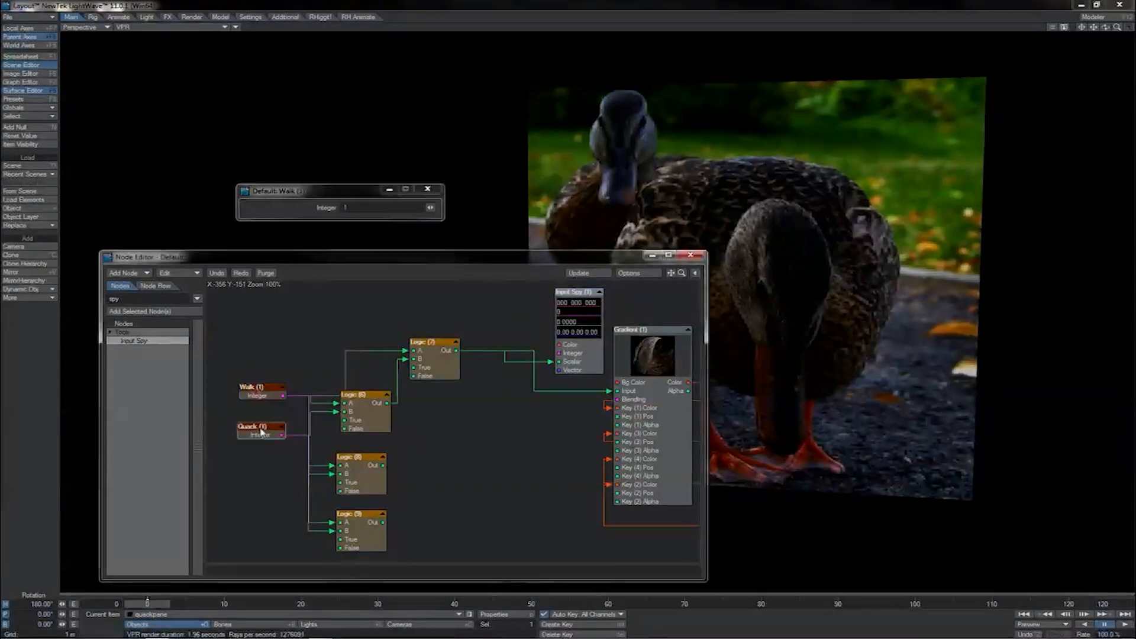
{"action": "double_click", "coordinate": [267, 396]}
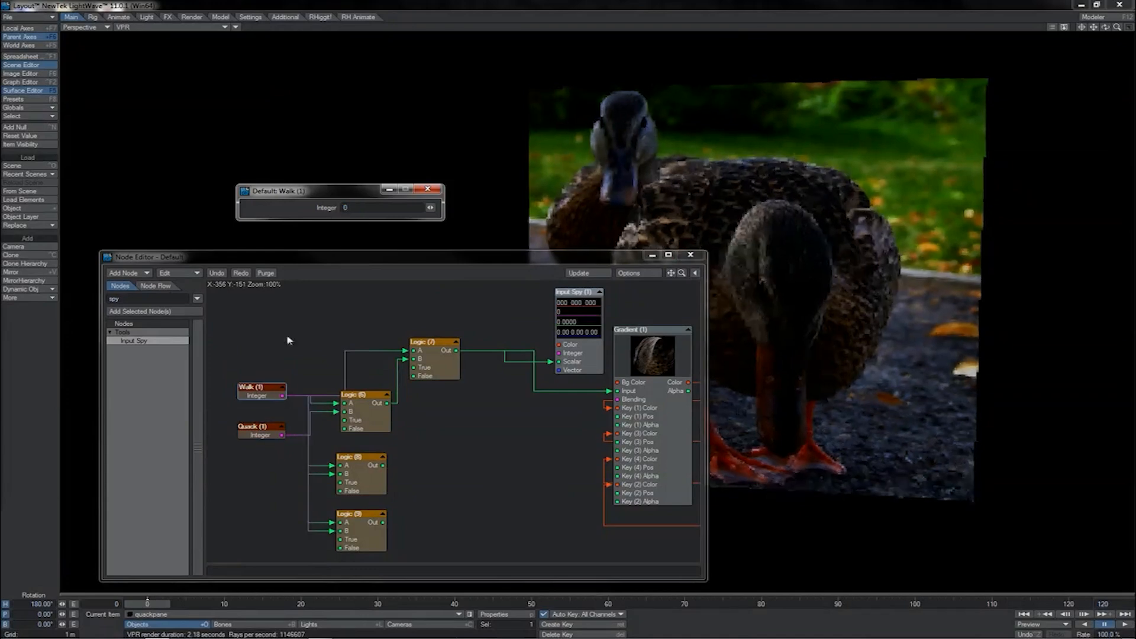
{"action": "double_click", "coordinate": [261, 432]}
{"action": "left_click", "coordinate": [347, 207]}
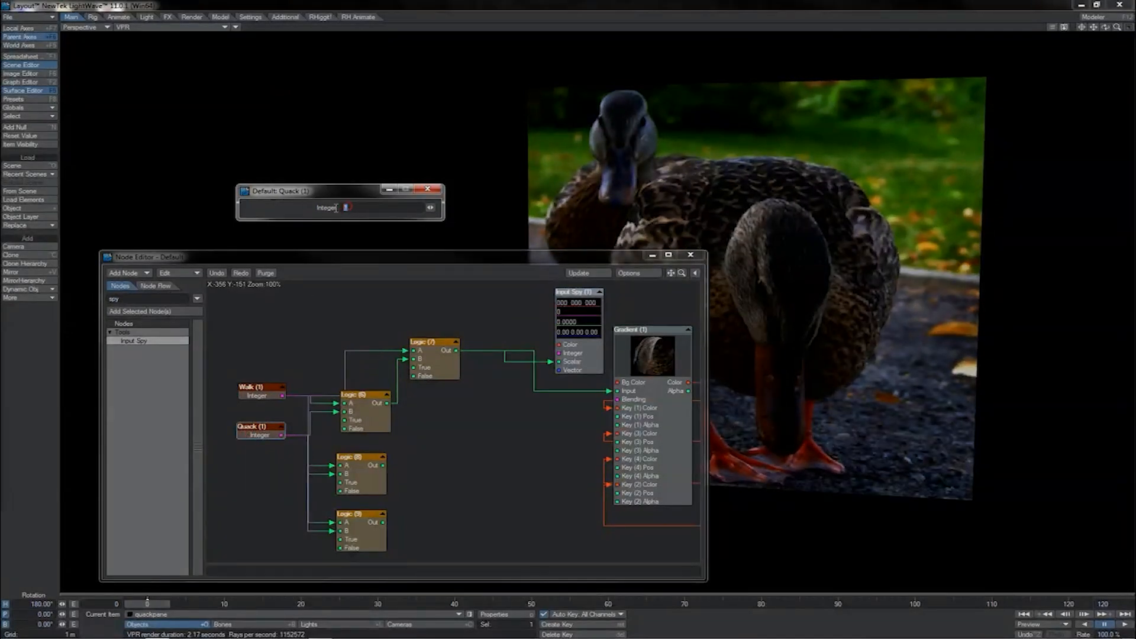
{"action": "key", "text": "Return"}
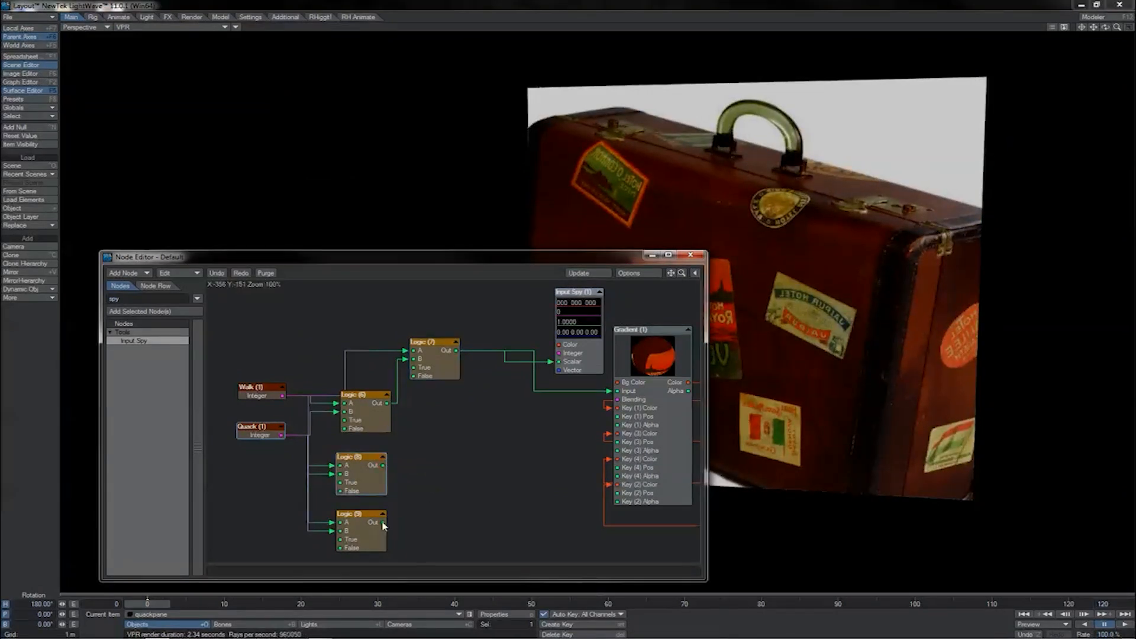
- Examine the positions of the Gradient's four color keys and the current Walk and Quack integers
{"action": "left_click_drag", "start_coordinate": [383, 523], "coordinate": [420, 533]}
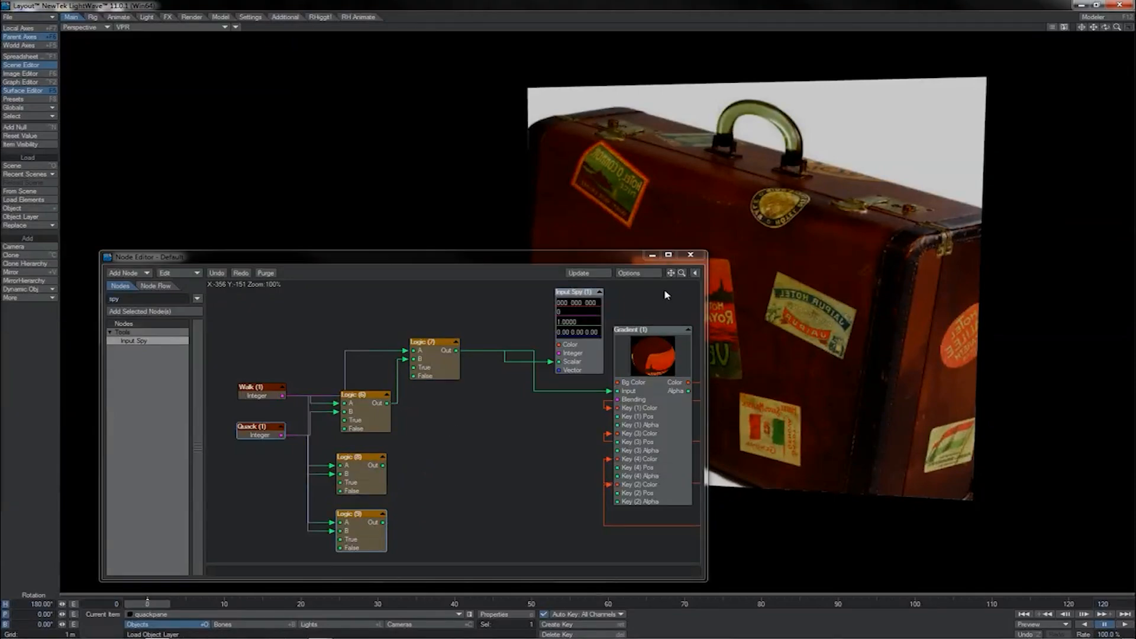
{"action": "double_click", "coordinate": [659, 337]}
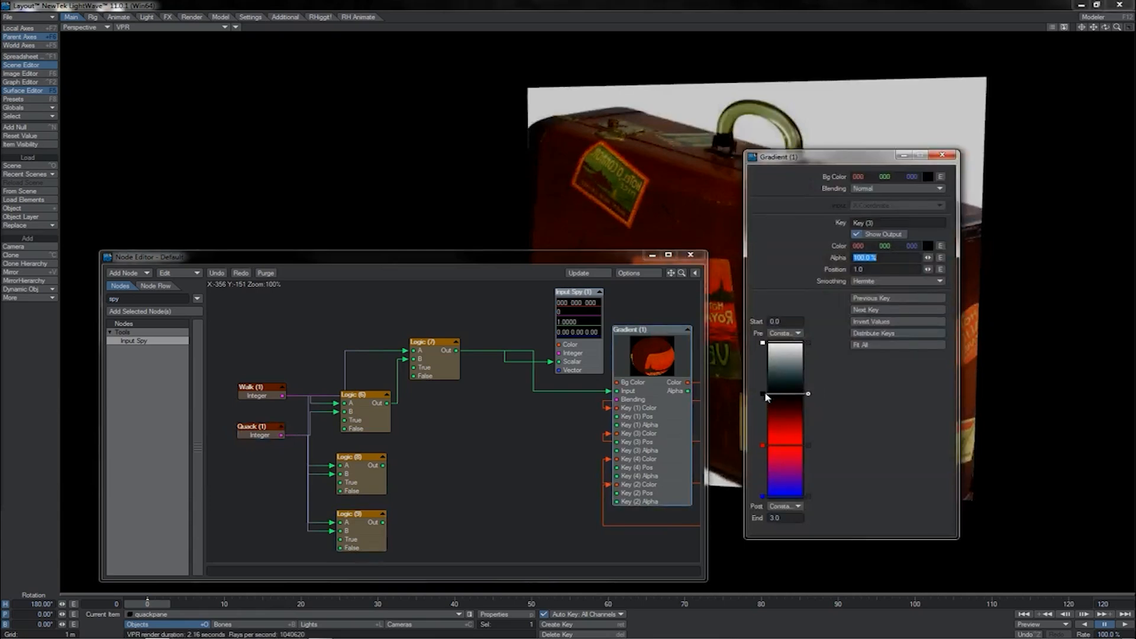
{"action": "left_click", "coordinate": [762, 344]}
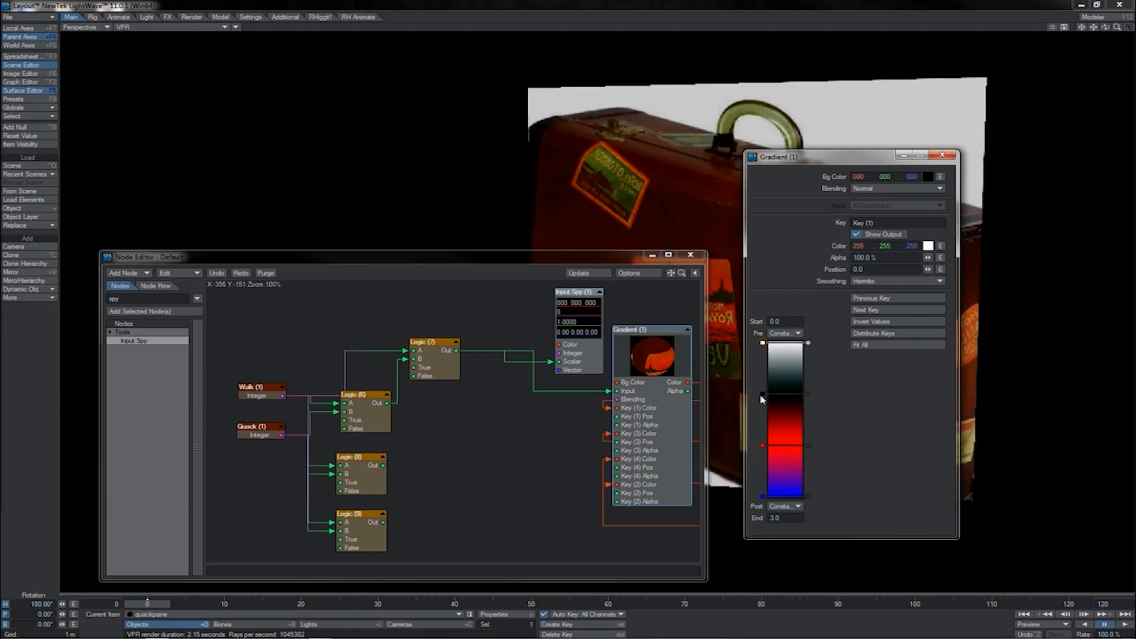
{"action": "left_click", "coordinate": [763, 395]}
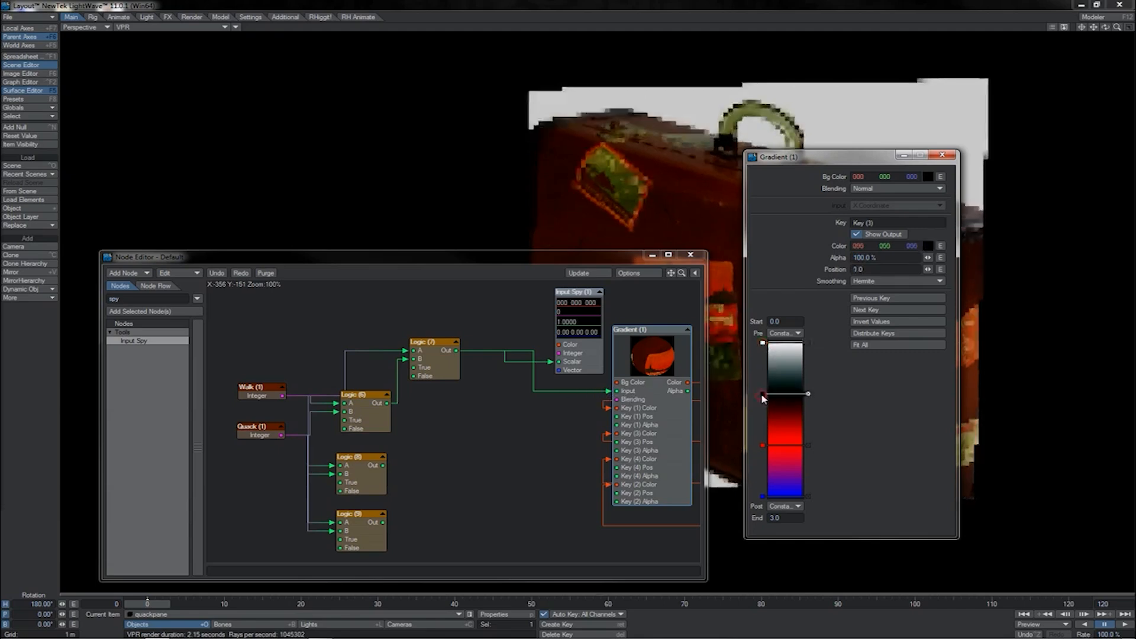
{"action": "left_click", "coordinate": [762, 445]}
{"action": "left_click", "coordinate": [763, 497]}
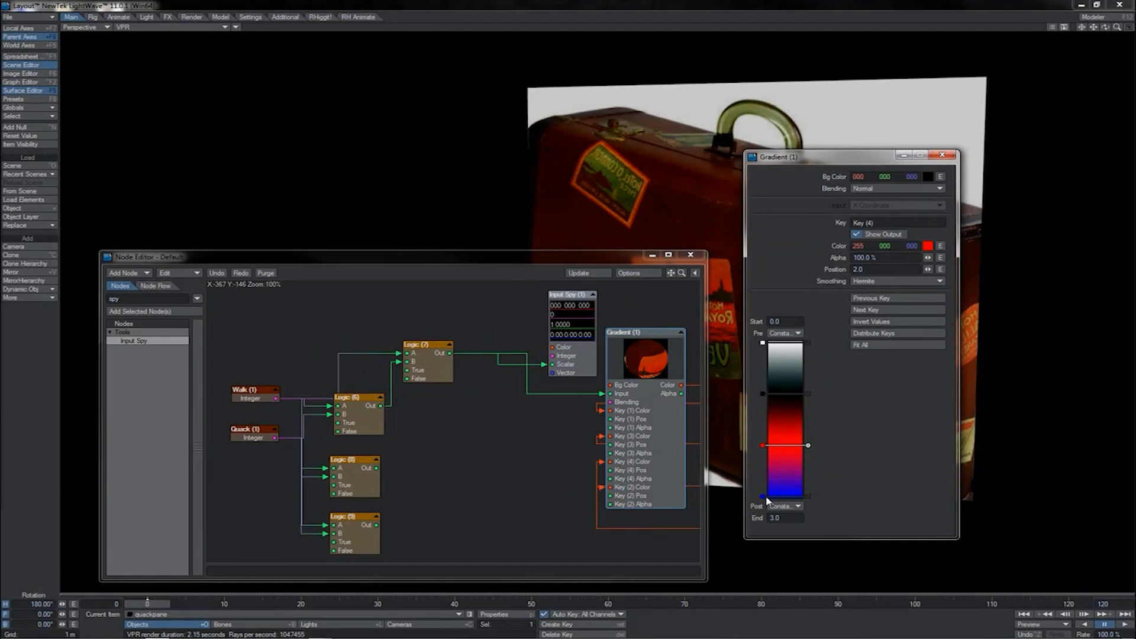
{"action": "double_click", "coordinate": [251, 393]}
{"action": "double_click", "coordinate": [261, 432]}
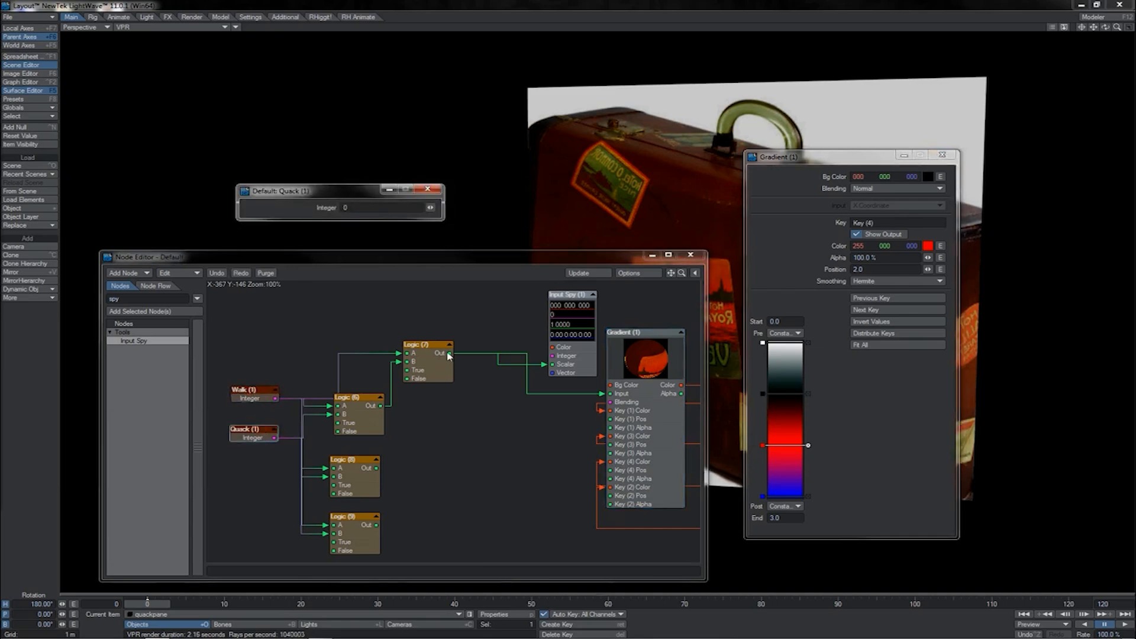
{"action": "left_click_drag", "start_coordinate": [451, 354], "coordinate": [473, 361]}
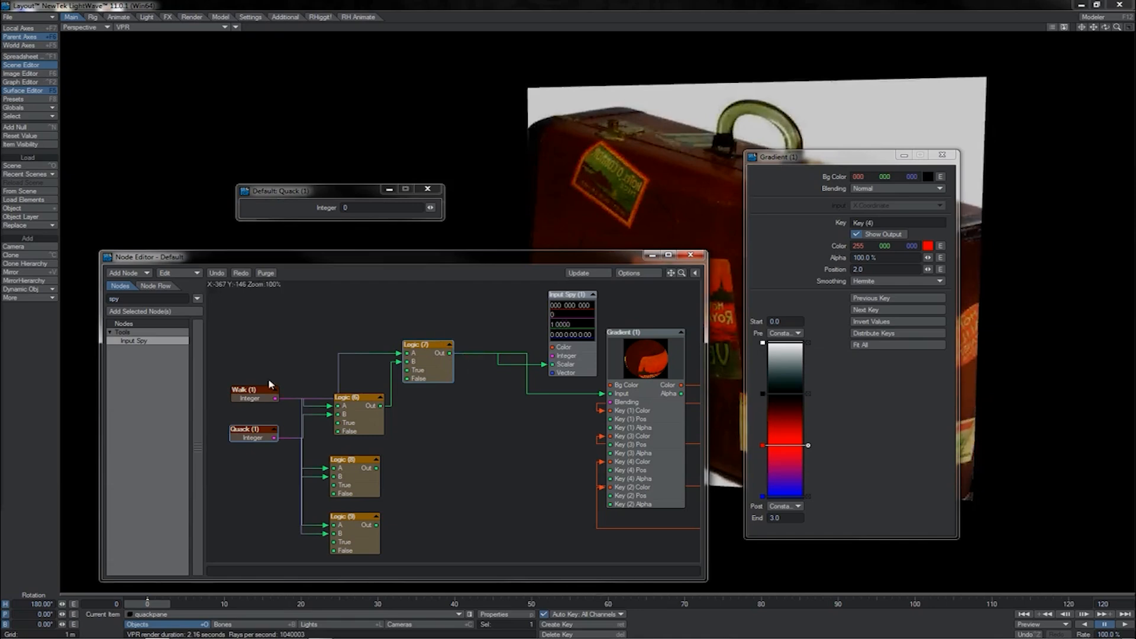
- Set the A Greater Than B Logic node's If True to 1.0 and If False to 0.0, checking its output with the Input Spy
{"action": "left_click_drag", "start_coordinate": [376, 468], "coordinate": [543, 364]}
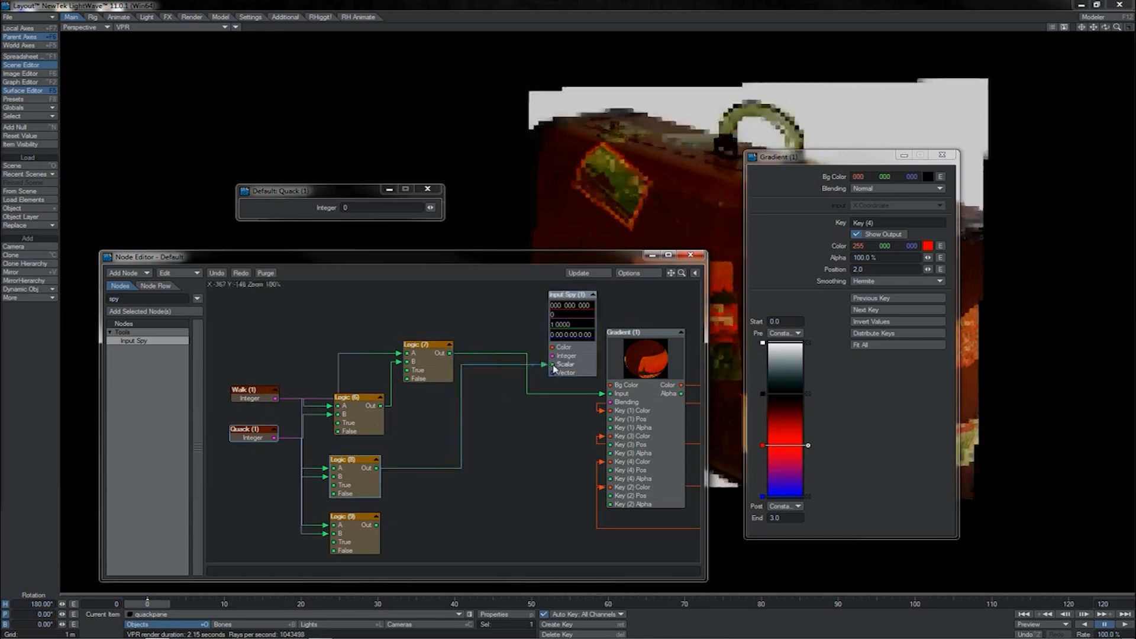
{"action": "left_click", "coordinate": [358, 474]}
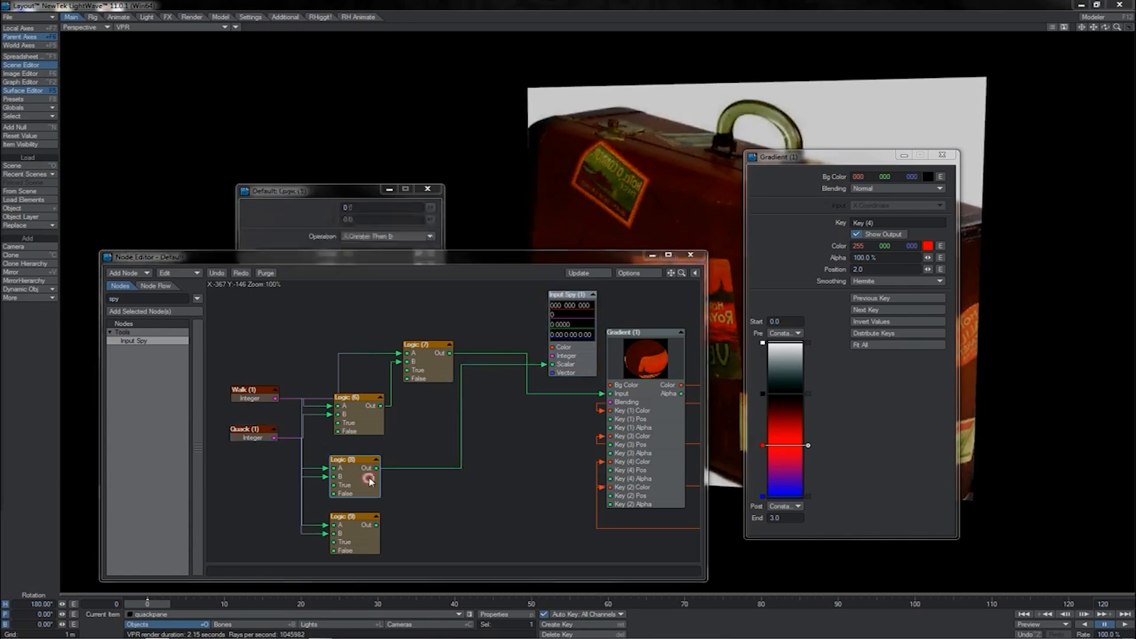
{"action": "left_click", "coordinate": [354, 253]}
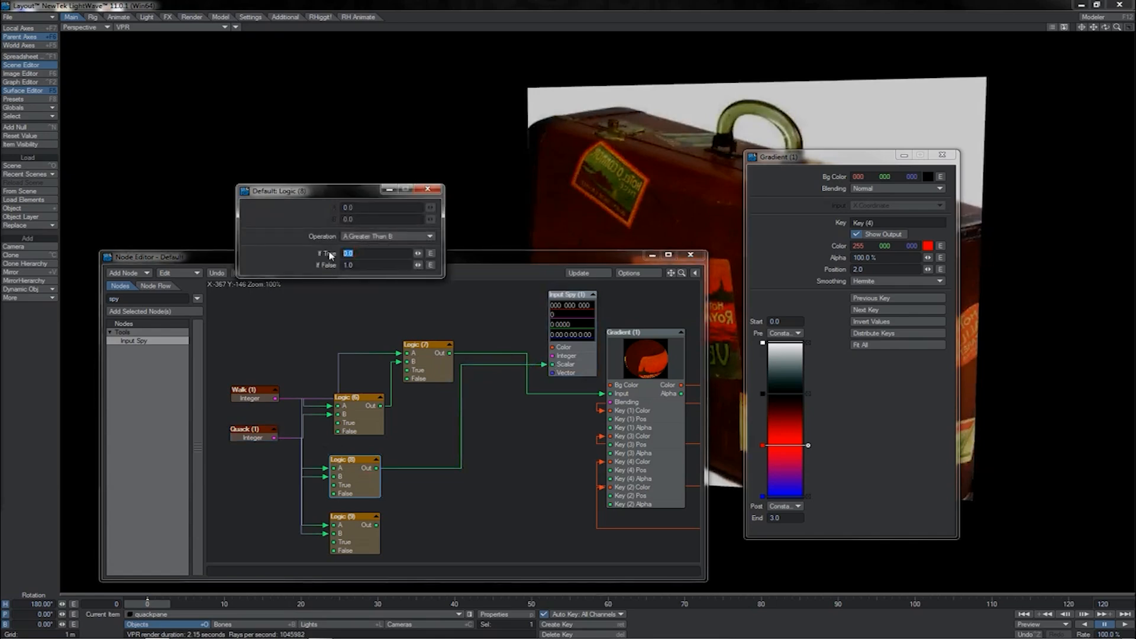
{"action": "type", "text": "1"}
{"action": "key", "text": "Tab"}
{"action": "left_click", "coordinate": [428, 189]}
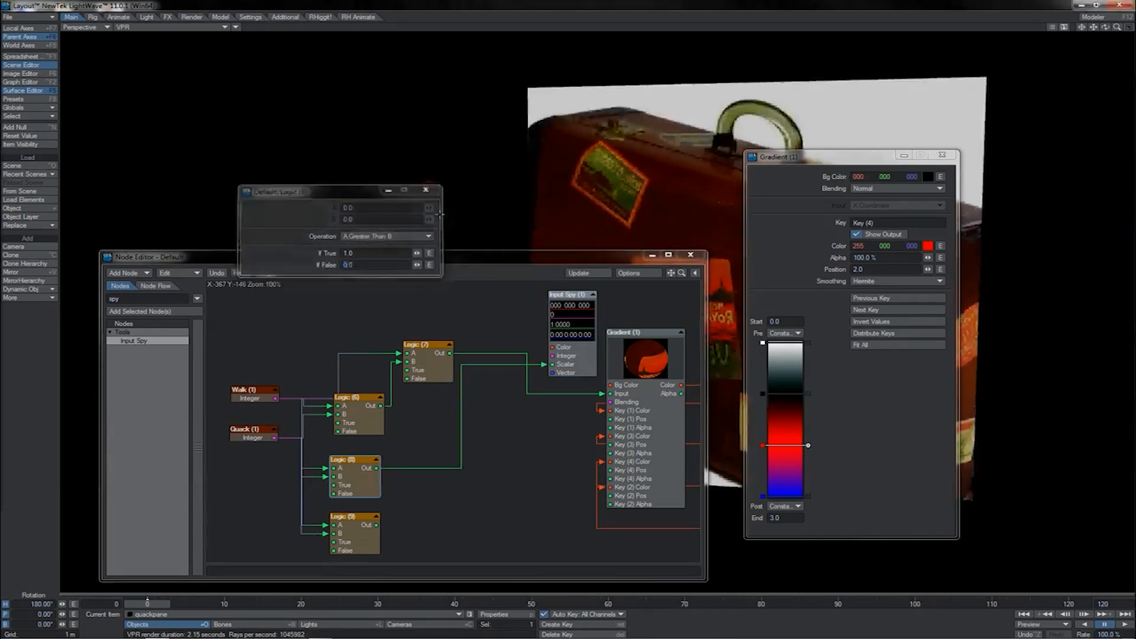
{"action": "left_click", "coordinate": [545, 365]}
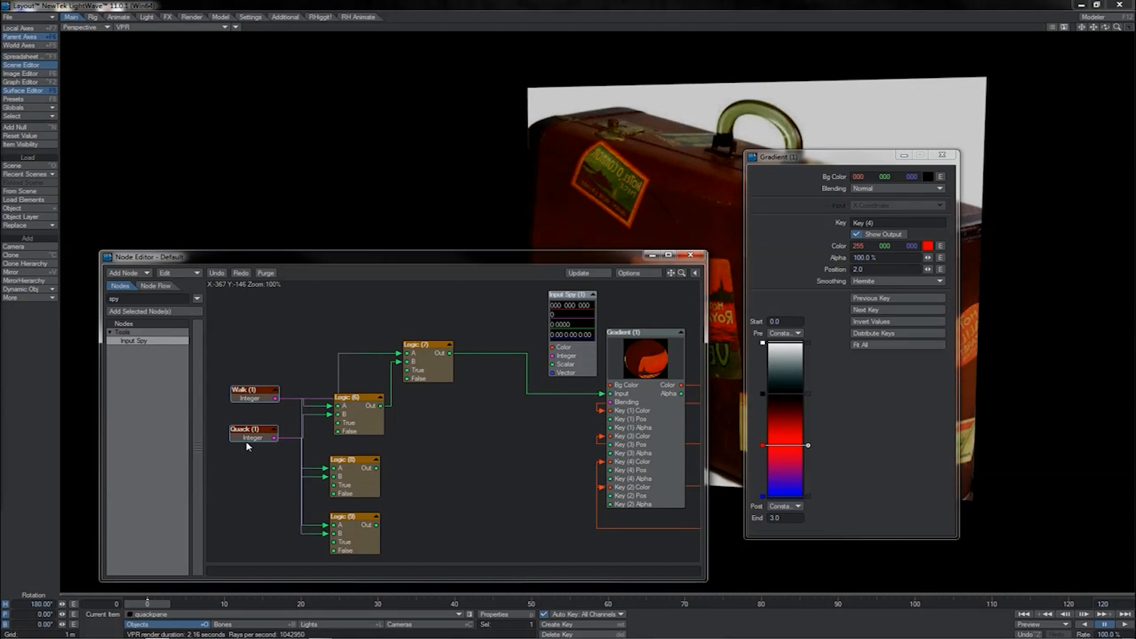
- Add a scalar Add node that sums the upper and A Greater Than B Logic outputs, and connect its Result to the Gradient's Input
{"action": "left_click", "coordinate": [450, 359]}
{"action": "left_click_drag", "start_coordinate": [377, 468], "coordinate": [397, 454]}
{"action": "left_click_drag", "start_coordinate": [123, 300], "coordinate": [106, 302]}
{"action": "type", "text": "add"}
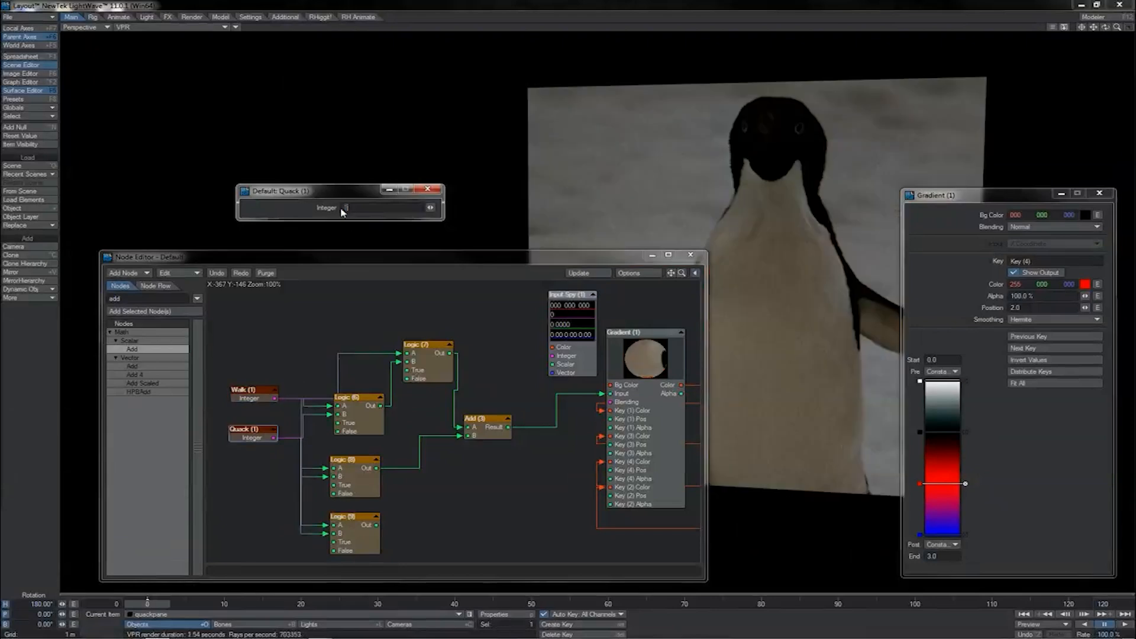
- Set the Quack integer to 1 and edit the Walk integer to test the summed logic
{"action": "type", "text": "1"}
{"action": "key", "text": "Return"}
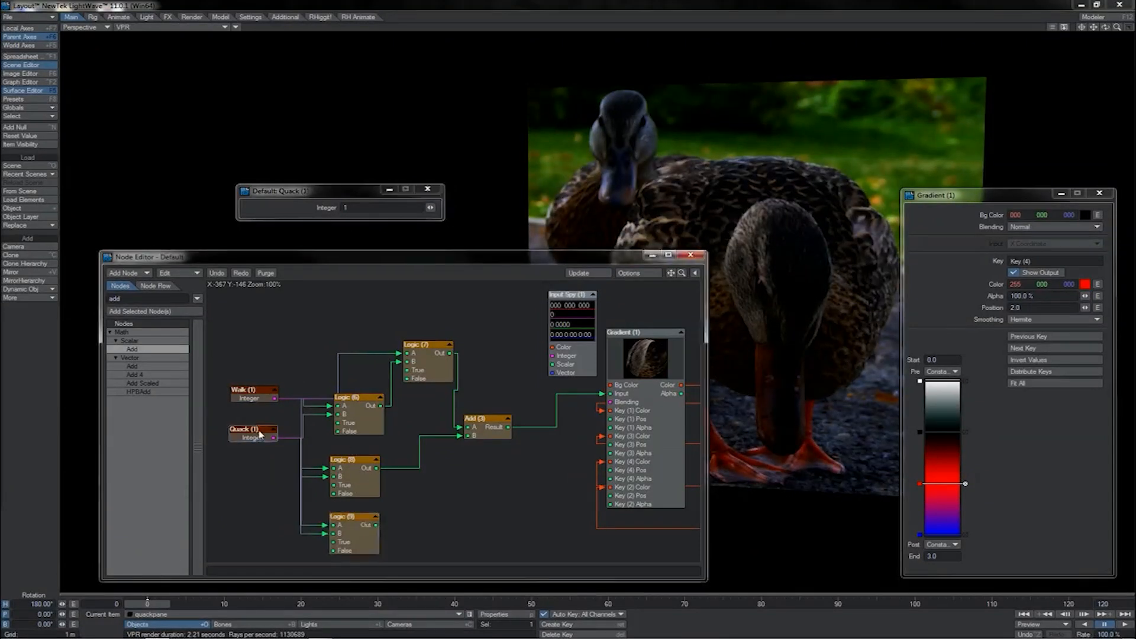
{"action": "left_click", "coordinate": [251, 400]}
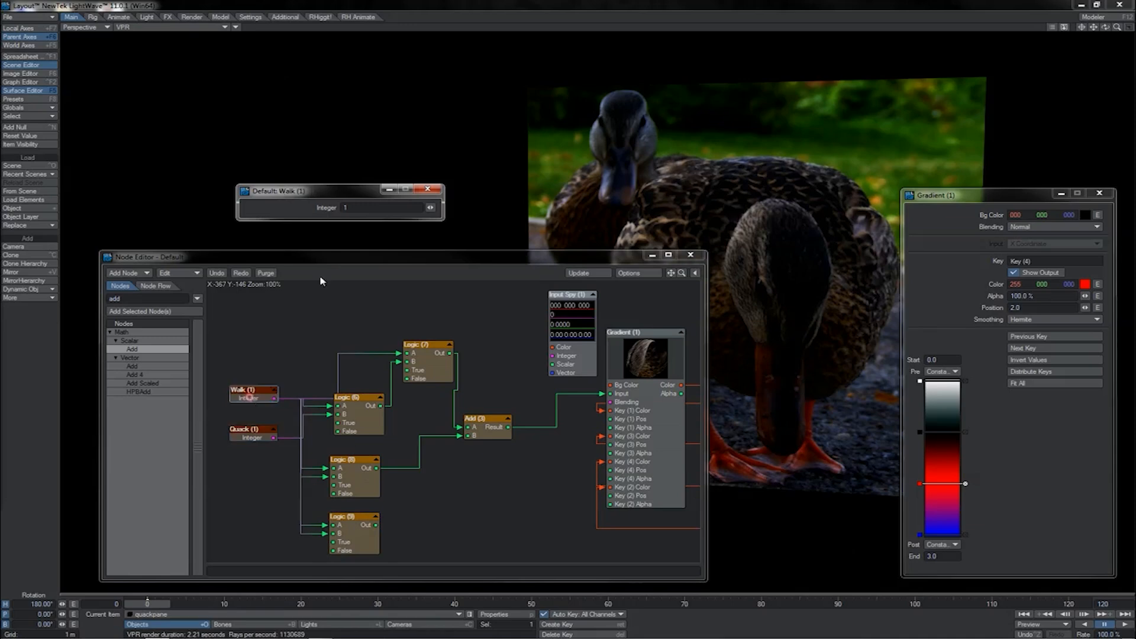
{"action": "left_click", "coordinate": [350, 204]}
{"action": "left_click", "coordinate": [427, 189]}
- Check the upper and A Greater Than B Logic outputs through the Input Spy, and connect the Add node's Result to its Scalar
{"action": "left_click", "coordinate": [478, 366]}
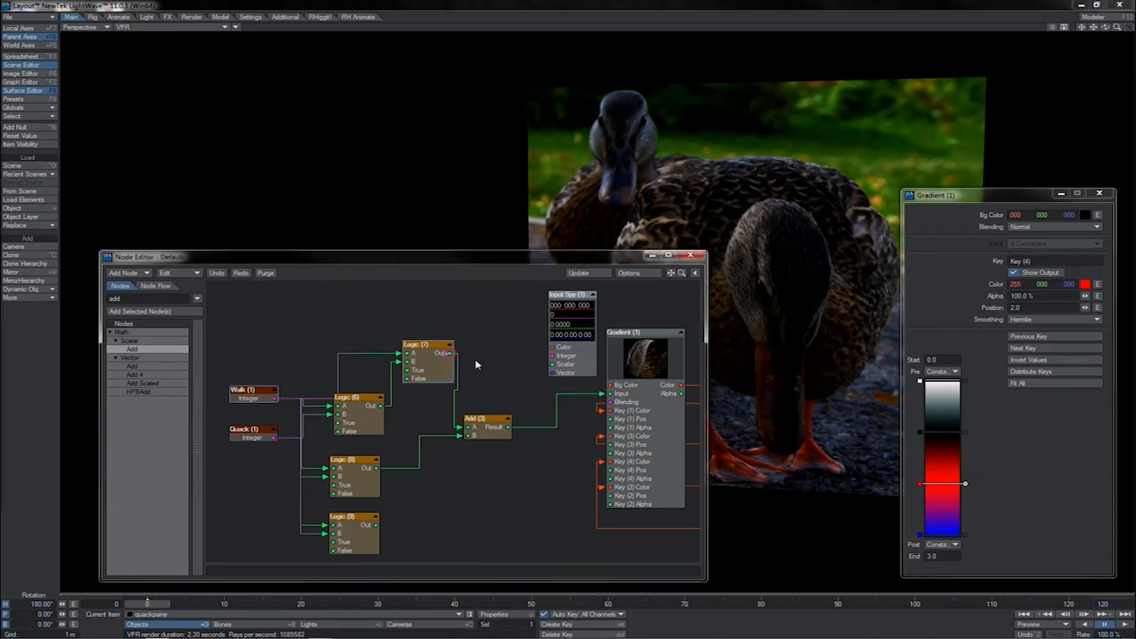
{"action": "left_click_drag", "start_coordinate": [475, 362], "coordinate": [555, 368]}
{"action": "left_click_drag", "start_coordinate": [376, 468], "coordinate": [559, 369]}
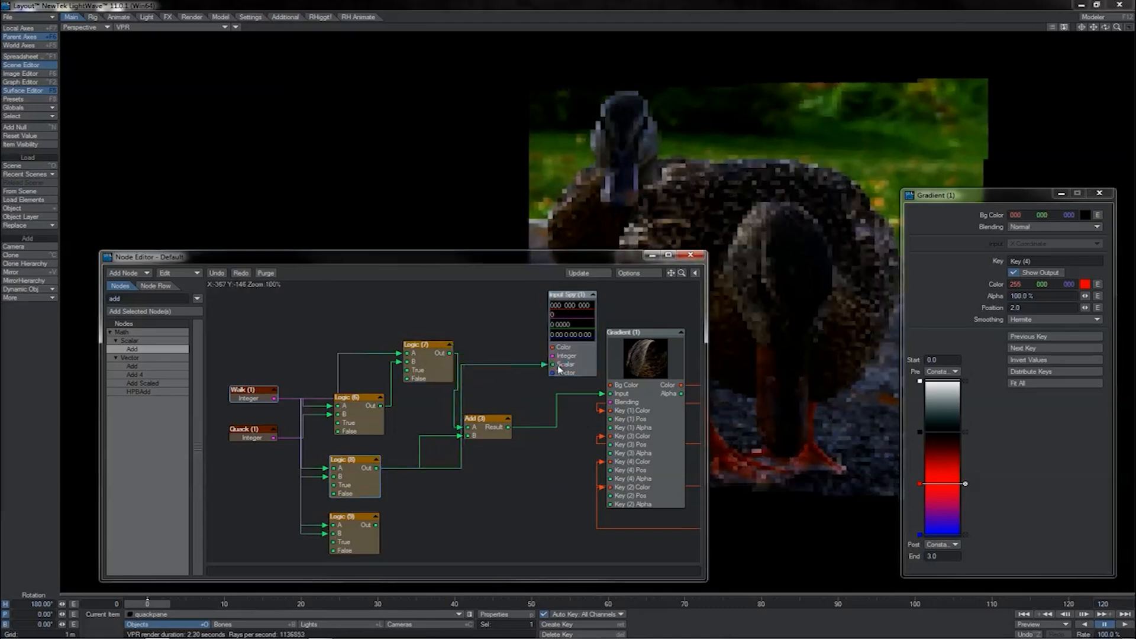
{"action": "left_click_drag", "start_coordinate": [509, 427], "coordinate": [545, 364]}
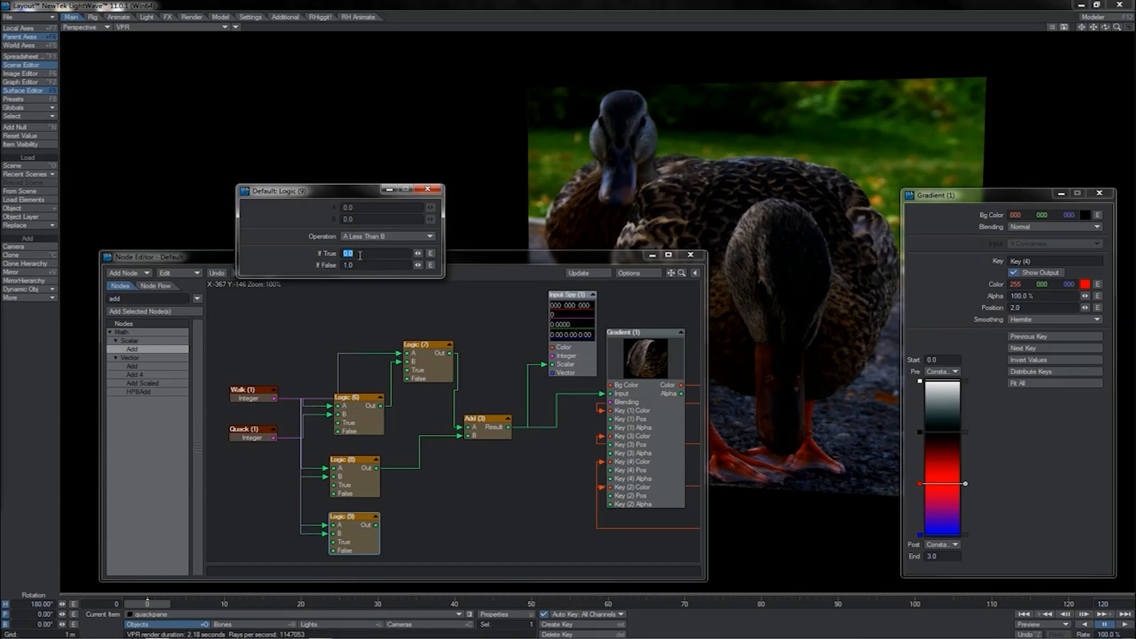
- Set the A Less Than B Logic node's If True value to 3.0
{"action": "type", "text": "3"}
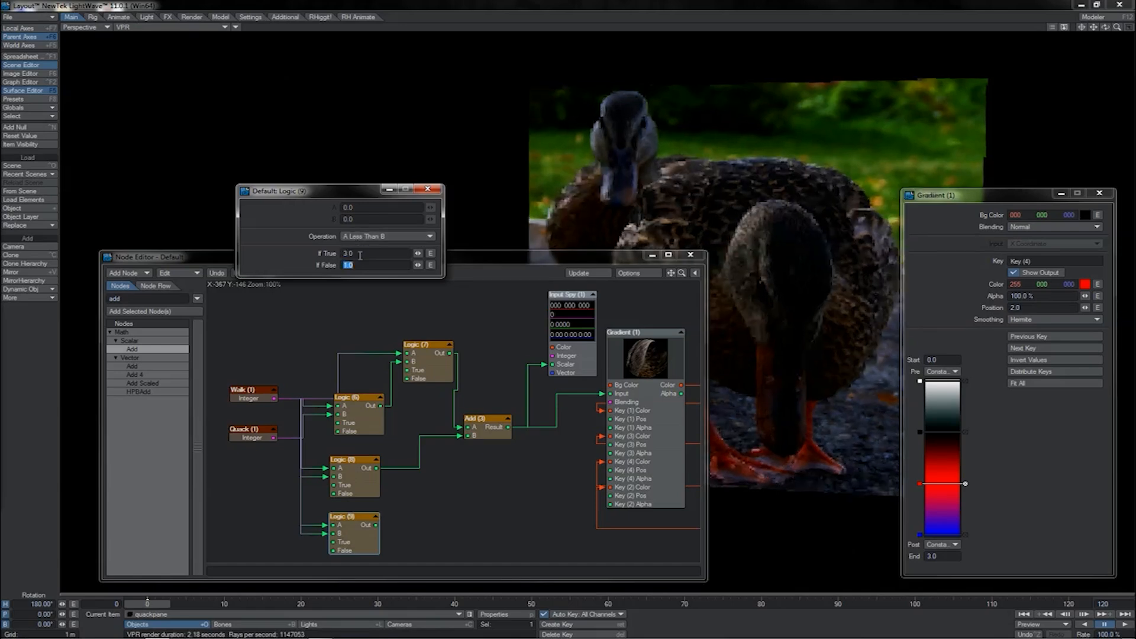
- Duplicate the Add node, feed it the first Add's Result and the A Less Than B output, and connect its Result to the Gradient's Input
{"action": "left_click", "coordinate": [493, 436]}
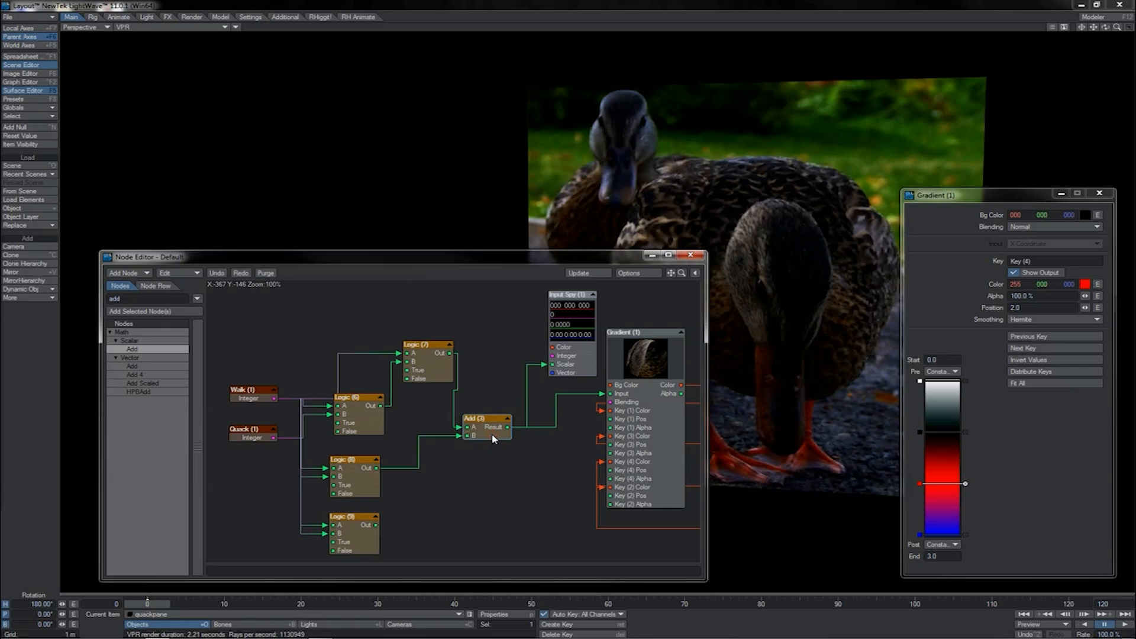
{"action": "key", "text": "ctrl+v"}
{"action": "left_click_drag", "start_coordinate": [508, 427], "coordinate": [507, 494]}
{"action": "left_click_drag", "start_coordinate": [376, 525], "coordinate": [503, 504]}
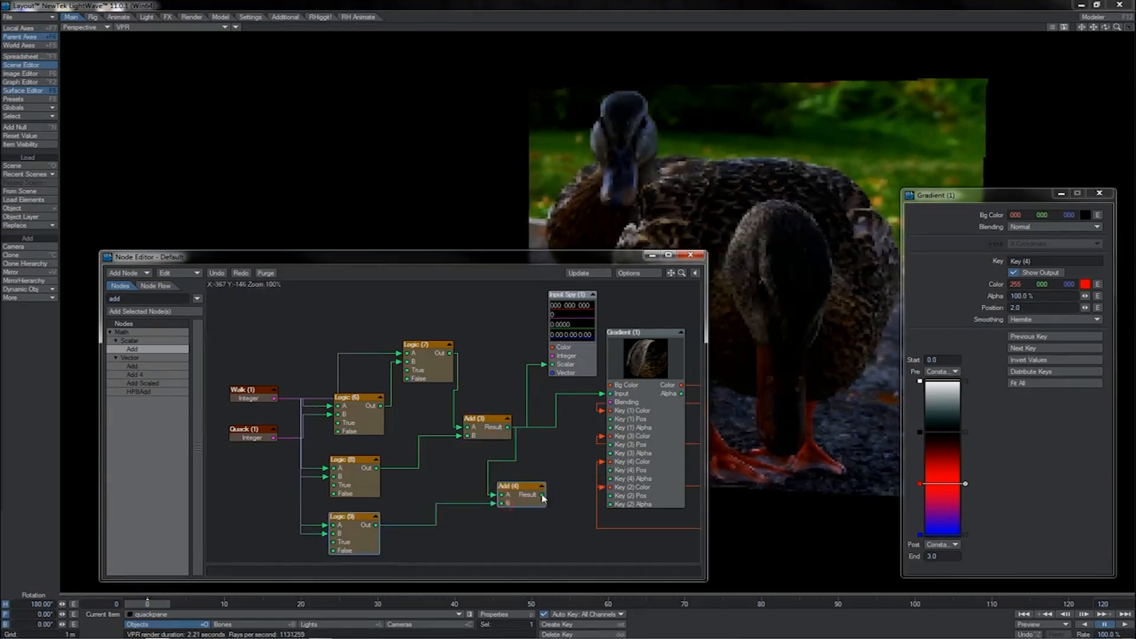
{"action": "left_click_drag", "start_coordinate": [508, 428], "coordinate": [521, 444]}
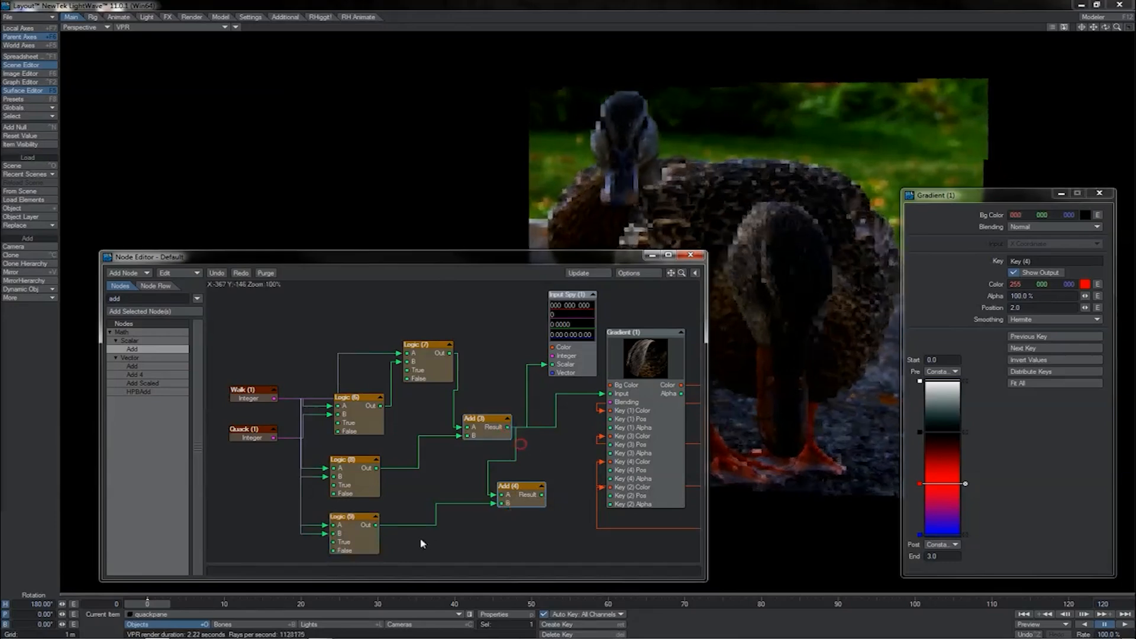
{"action": "left_click", "coordinate": [372, 535]}
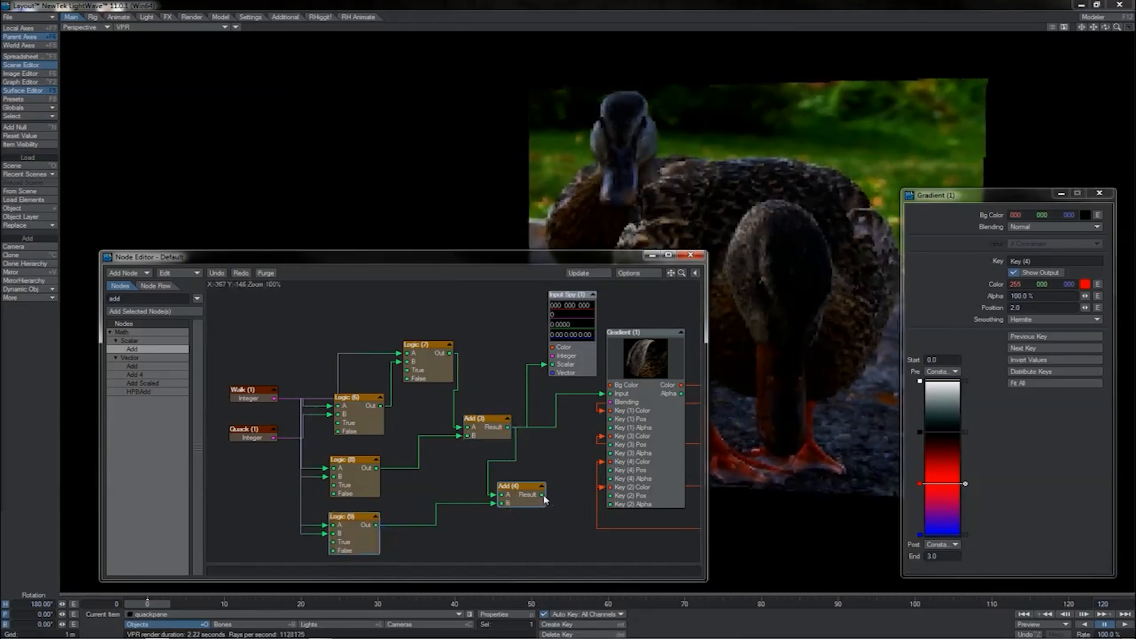
{"action": "left_click_drag", "start_coordinate": [543, 494], "coordinate": [611, 394]}
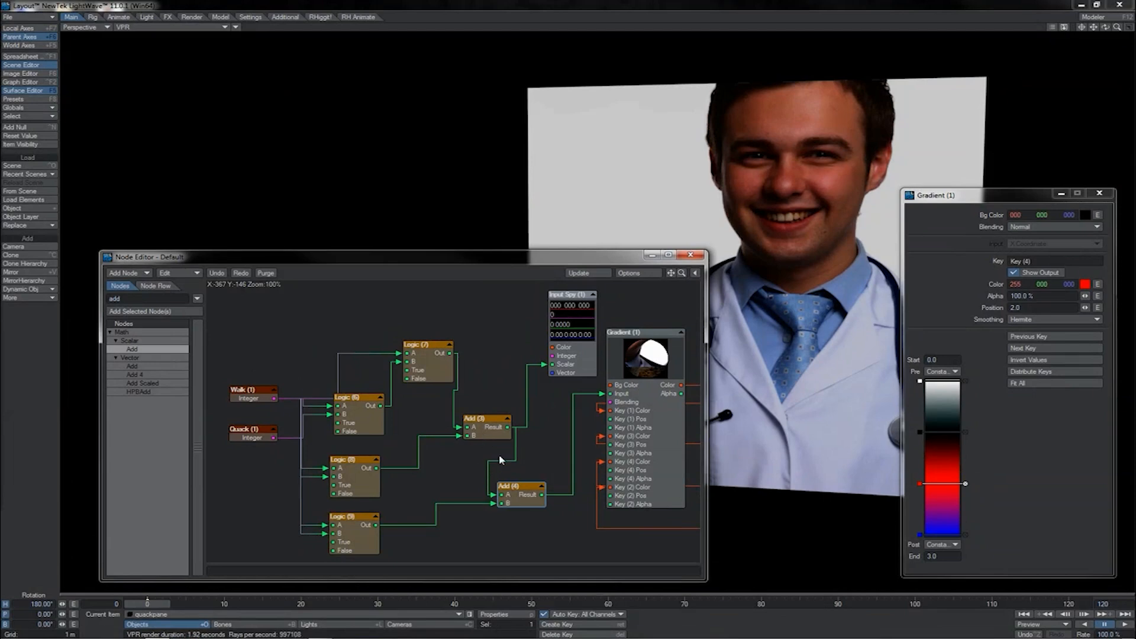
{"action": "left_click", "coordinate": [679, 452]}
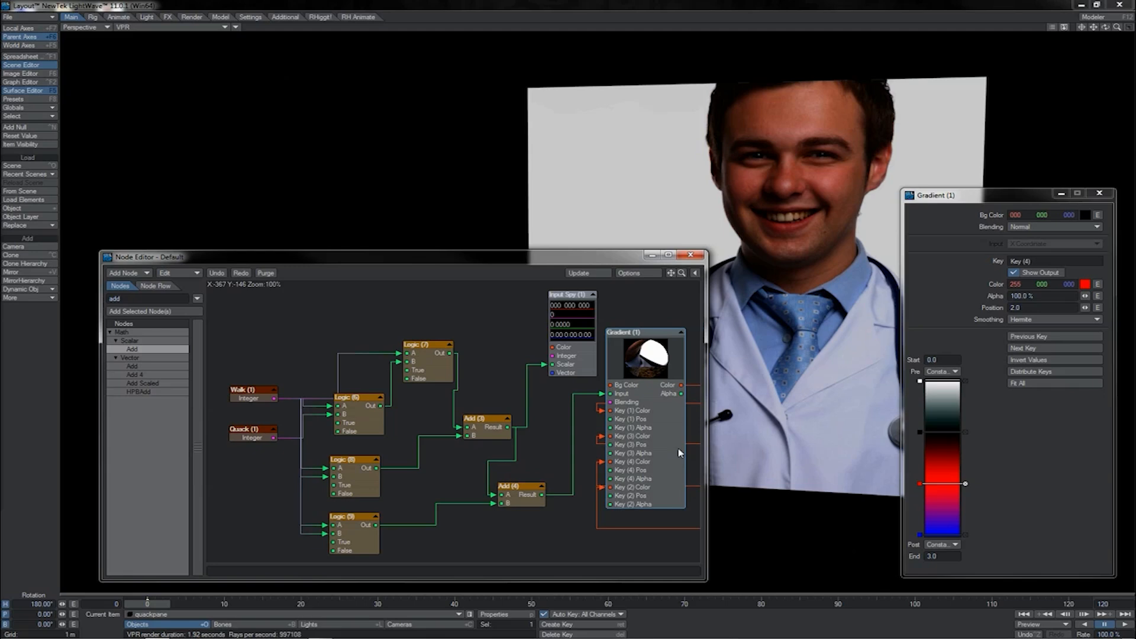
{"action": "left_click_drag", "start_coordinate": [680, 453], "coordinate": [681, 454]}
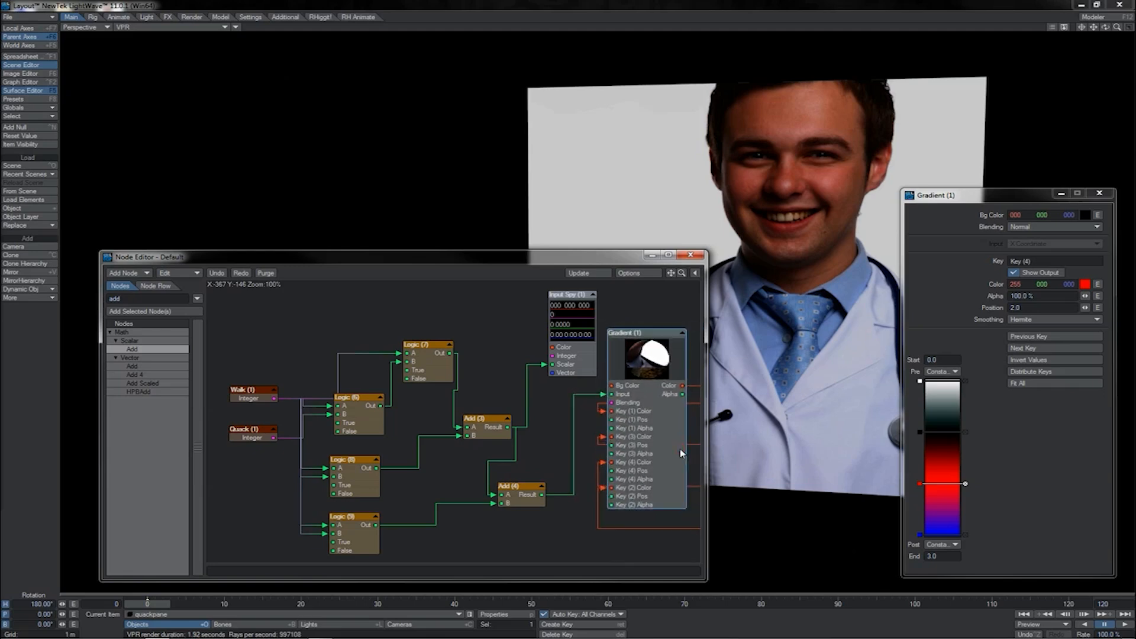